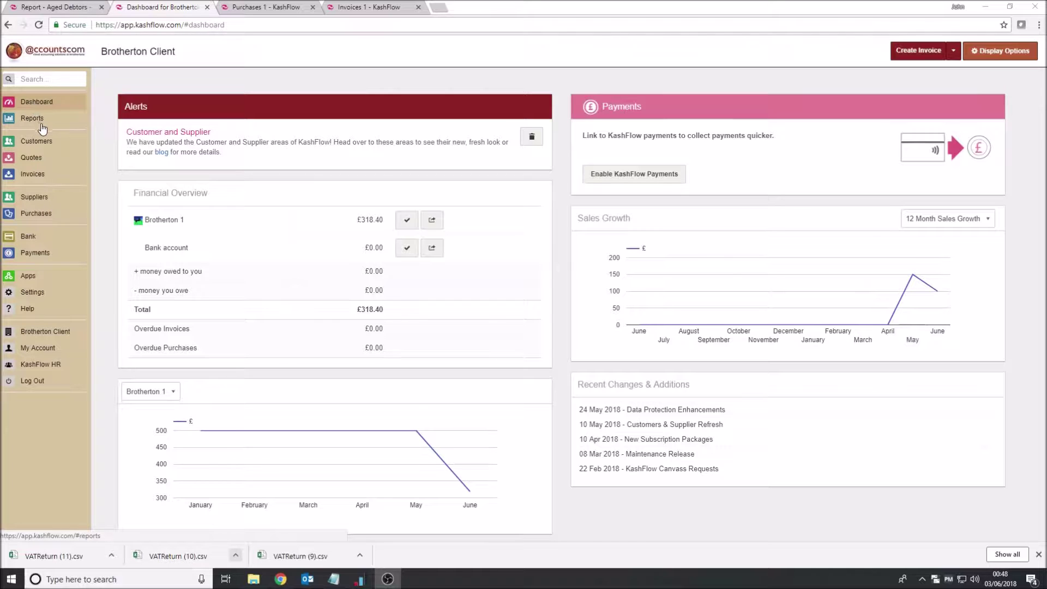
Open the VAT settings from VAT Management & Reports in the tax reports.
click(34, 118)
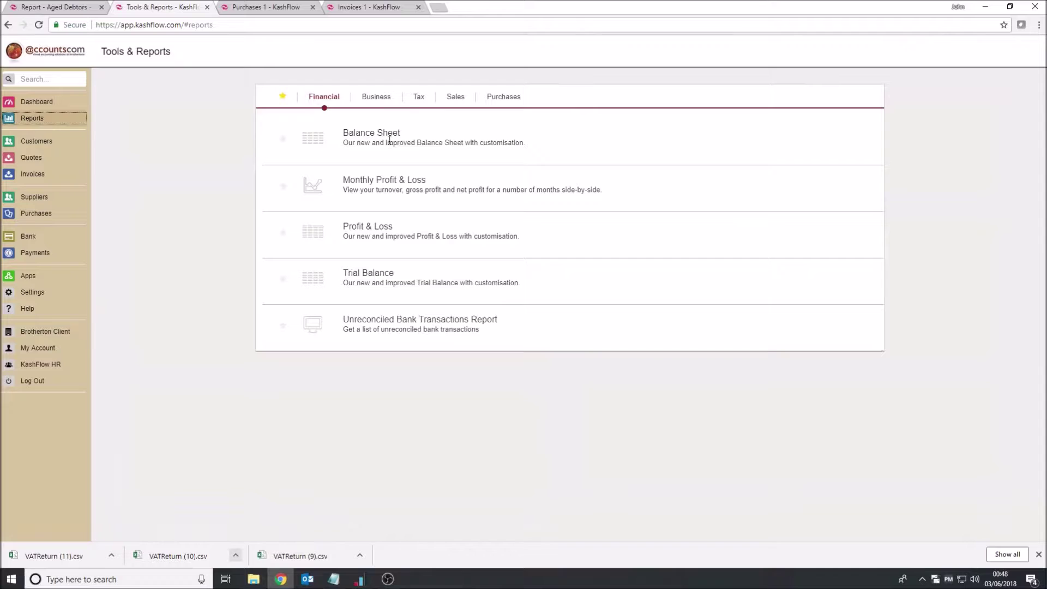
click(419, 98)
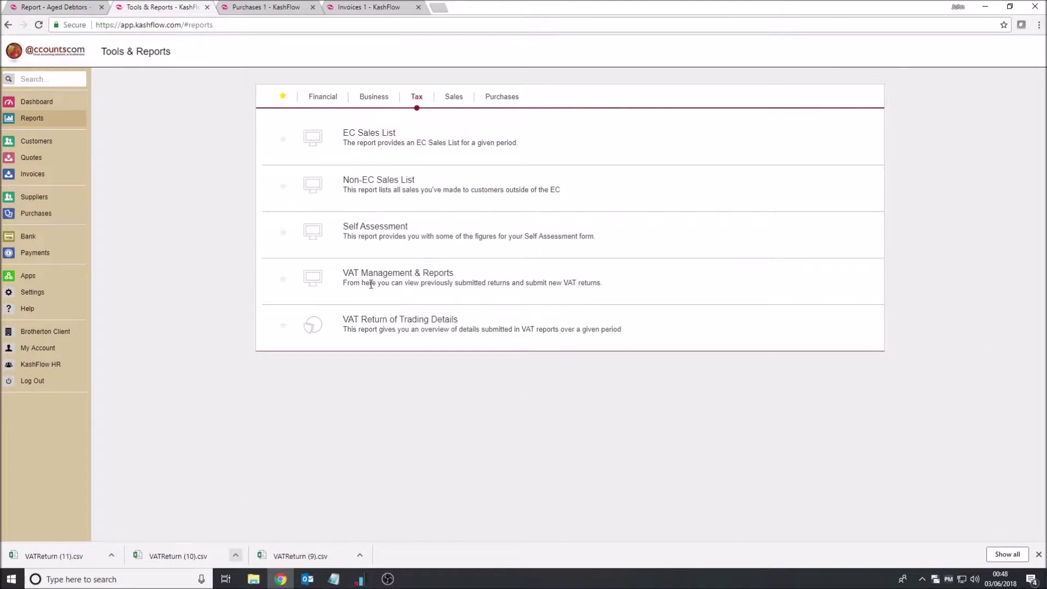
click(429, 273)
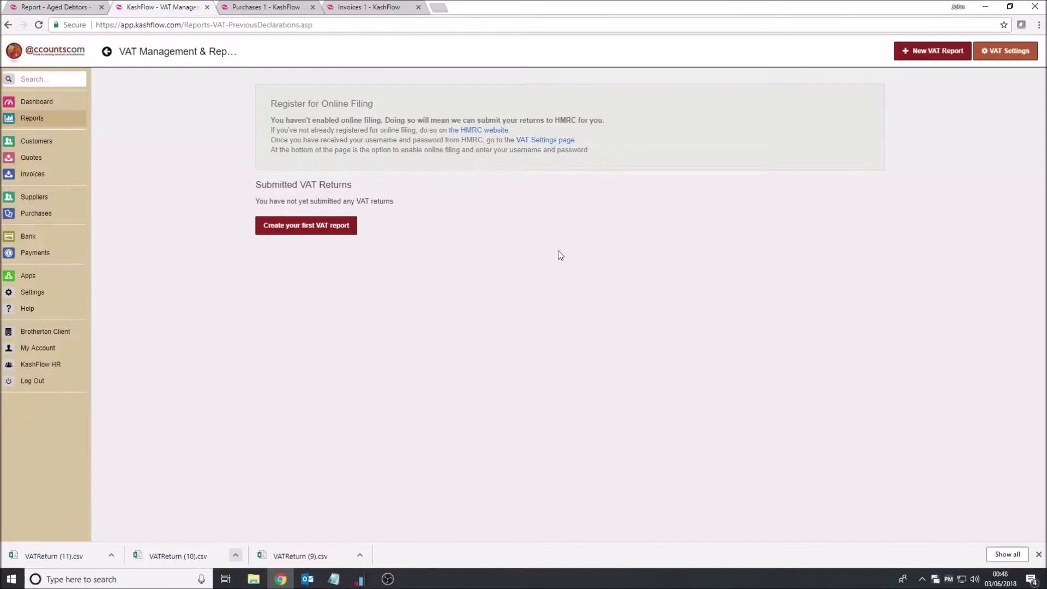
click(1013, 56)
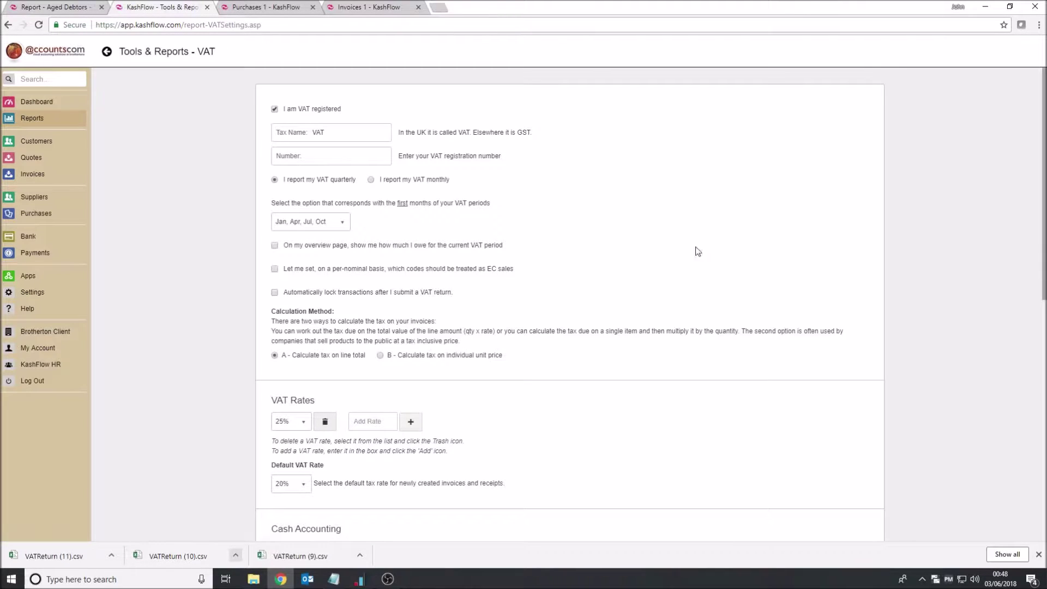
View the general Settings page and return to the VAT settings through VAT Management & Reports.
click(22, 293)
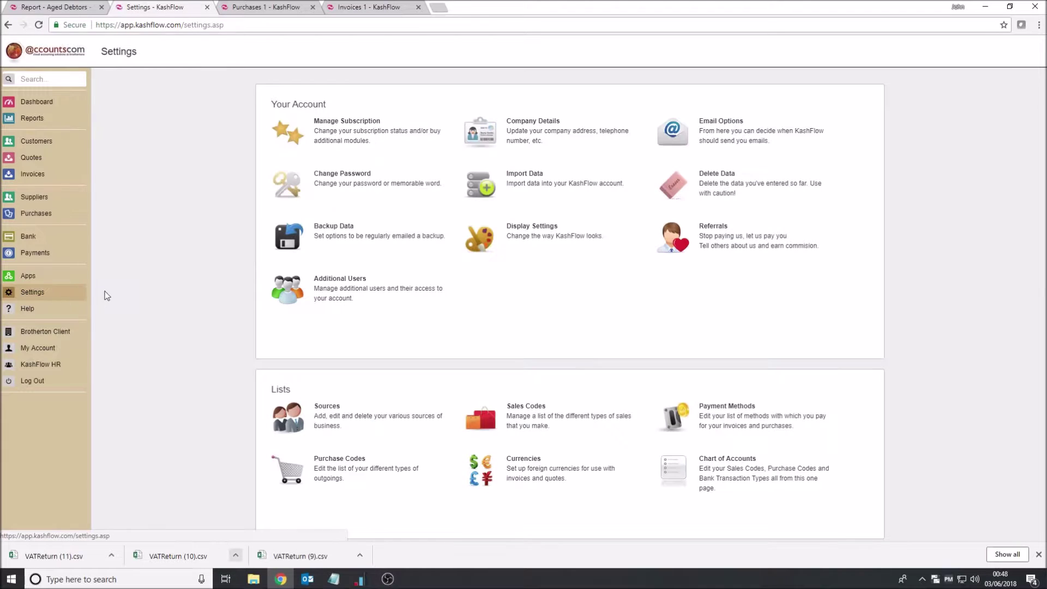
click(32, 119)
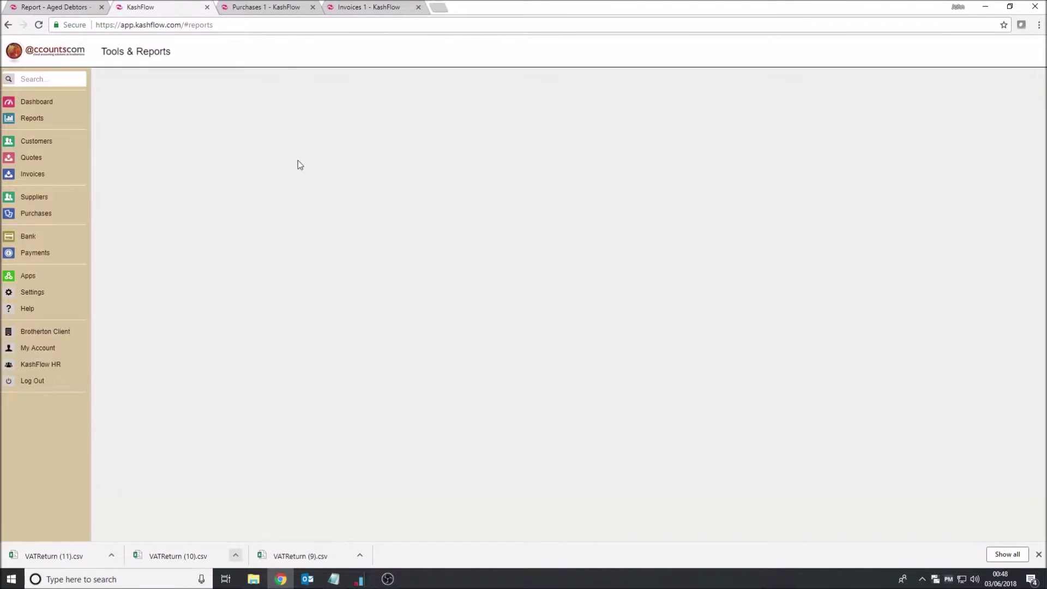
click(421, 98)
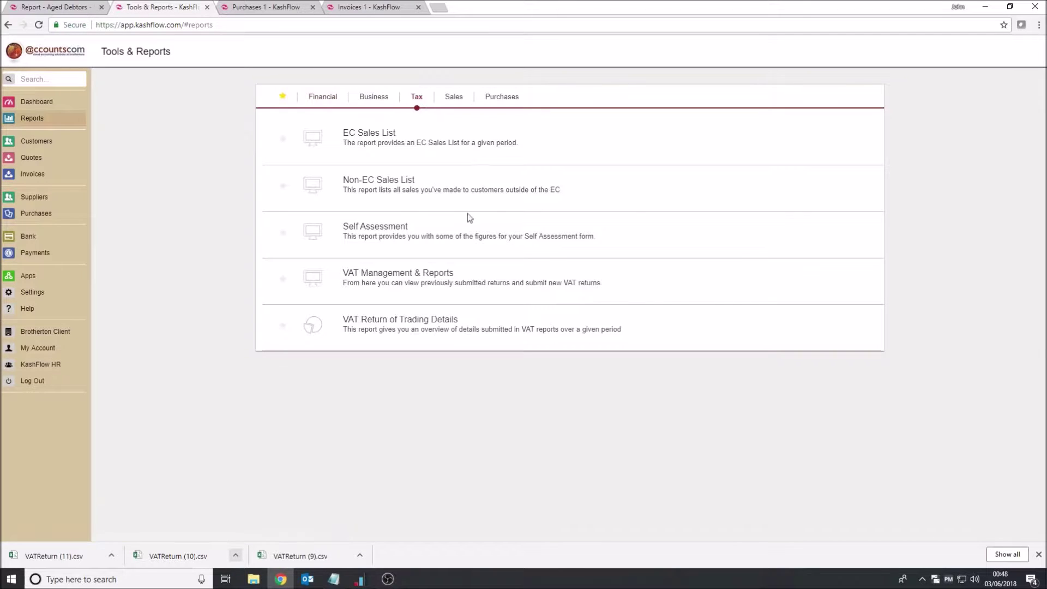
click(393, 278)
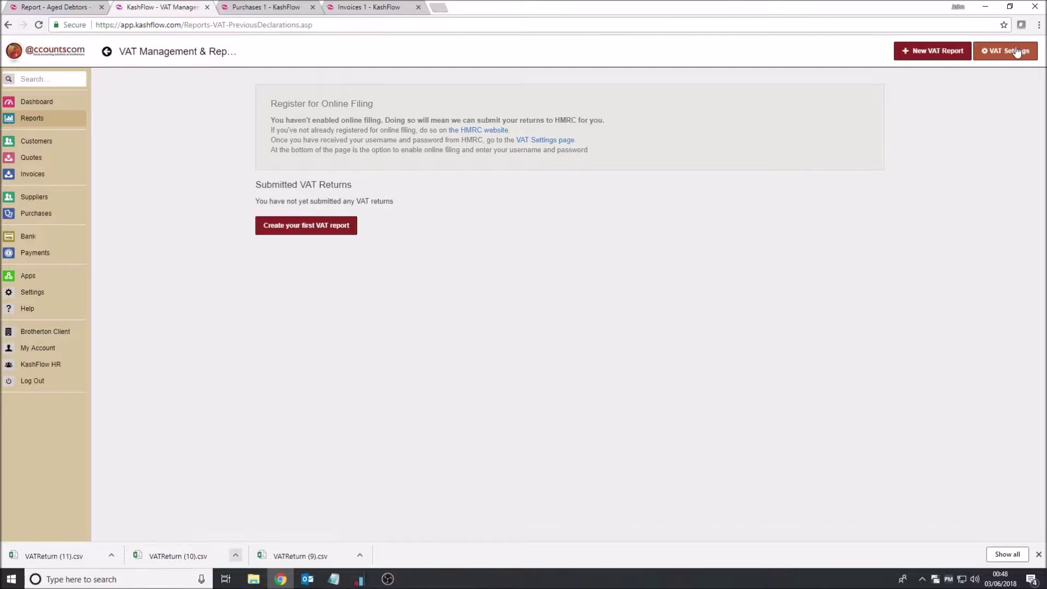
click(1016, 51)
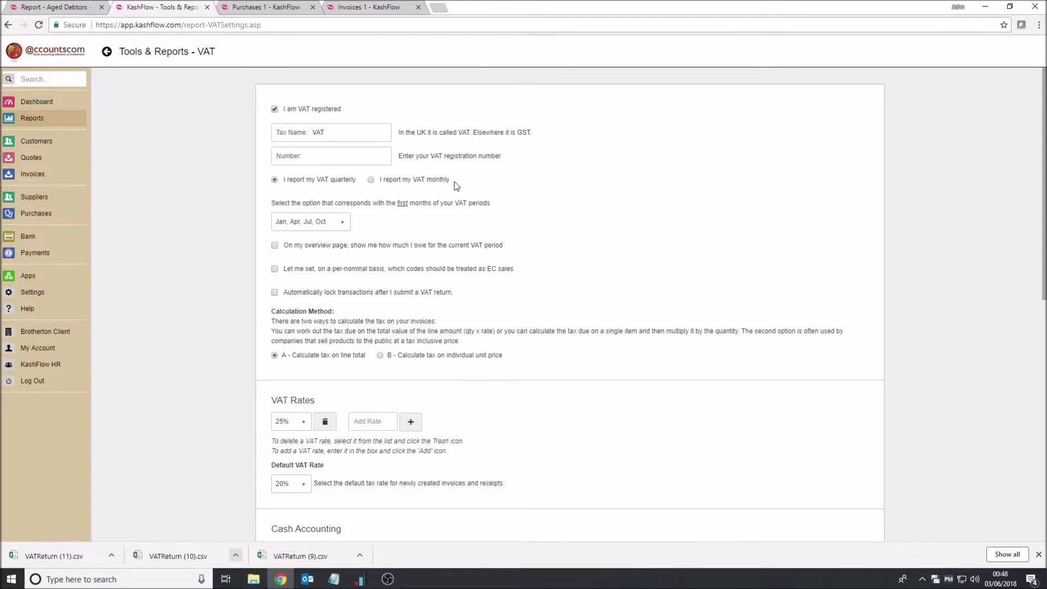
Enable showing the amount owed for the current VAT period on the overview page, save the settings, and open the dashboard.
click(346, 223)
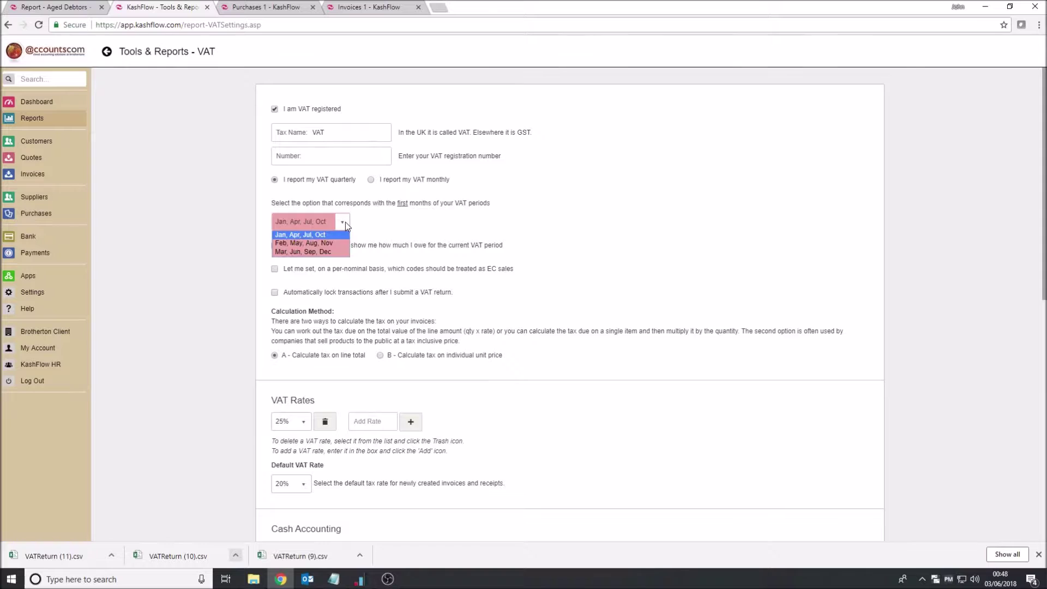
click(342, 223)
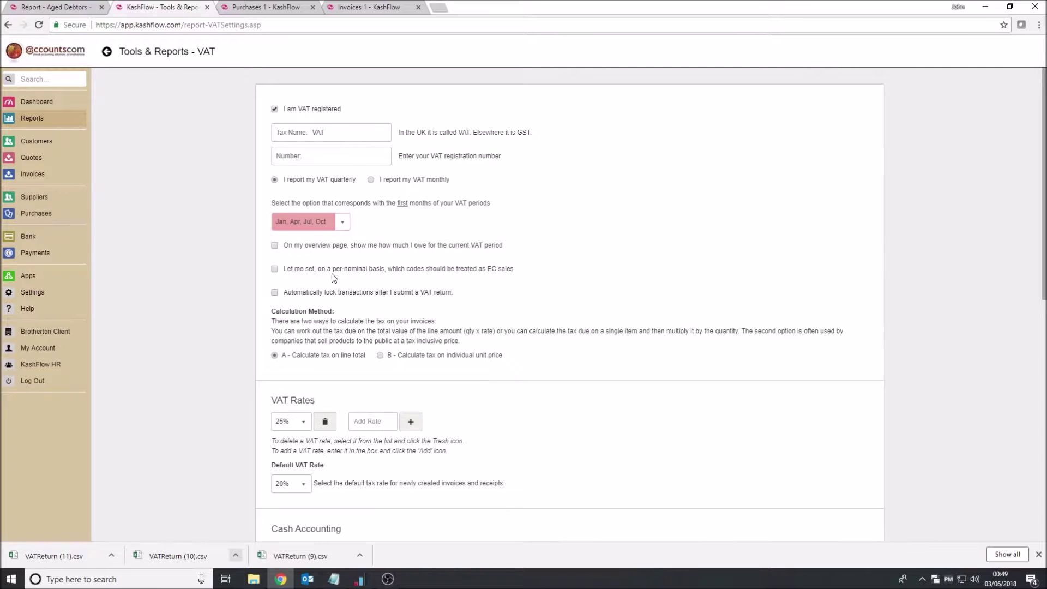
click(274, 246)
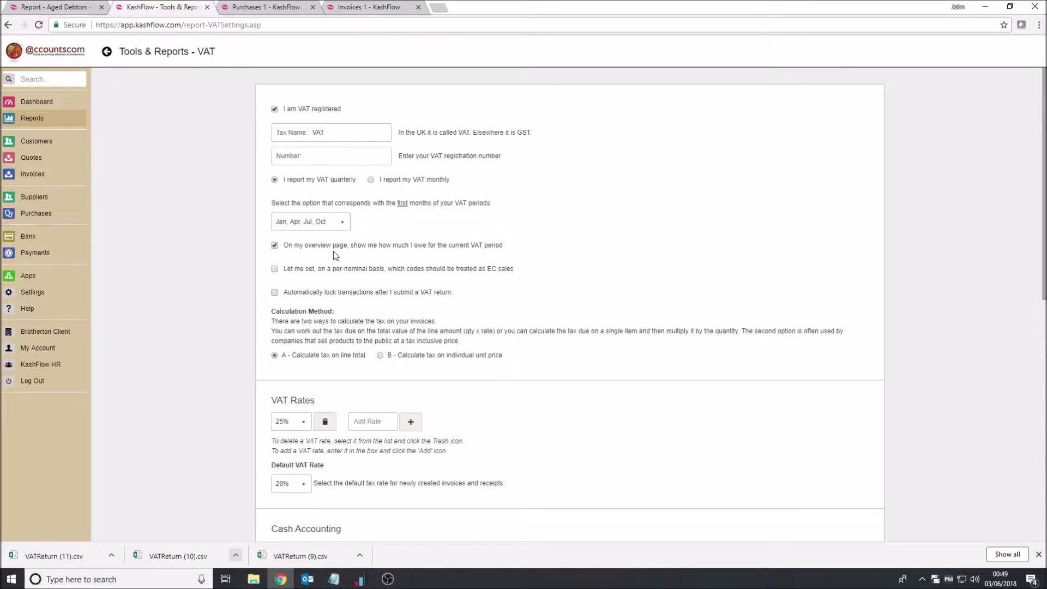
scroll(506, 423, down, 6)
click(554, 492)
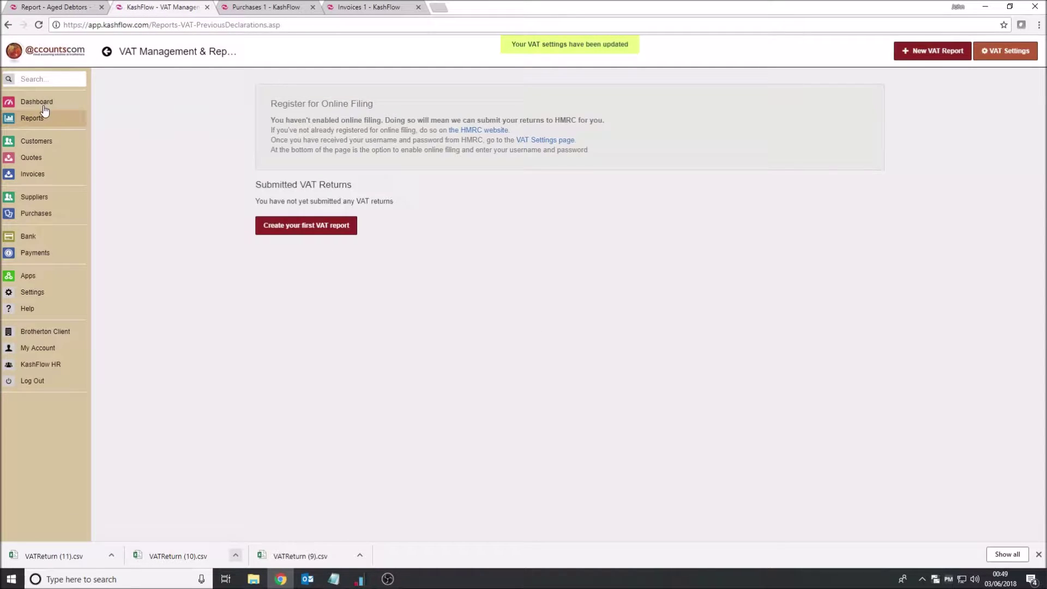
click(43, 104)
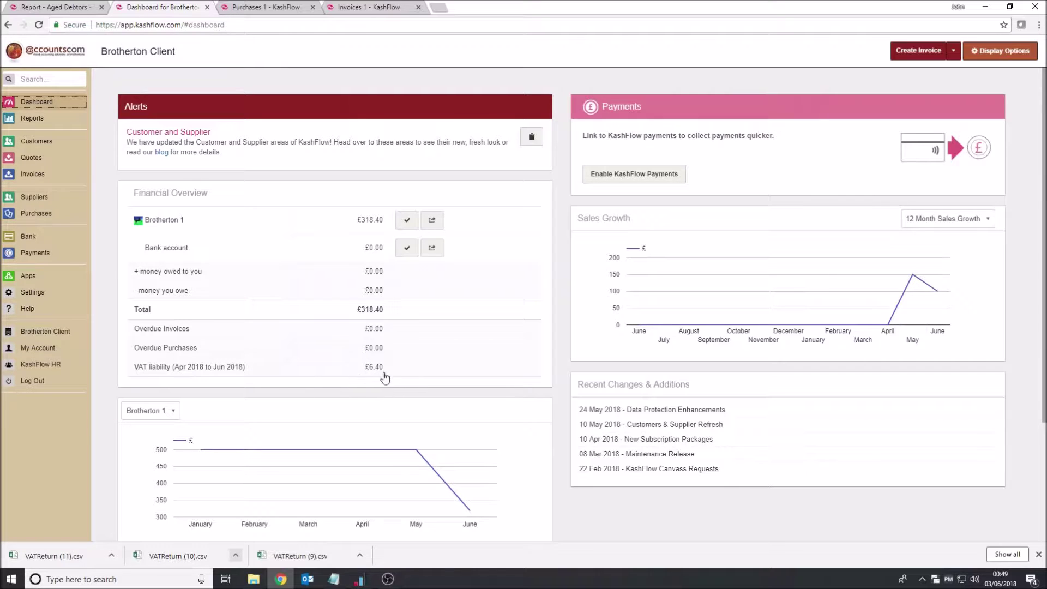
Reopen the VAT settings from the tax reports and enable automatic locking of transactions after a VAT return is submitted.
click(32, 118)
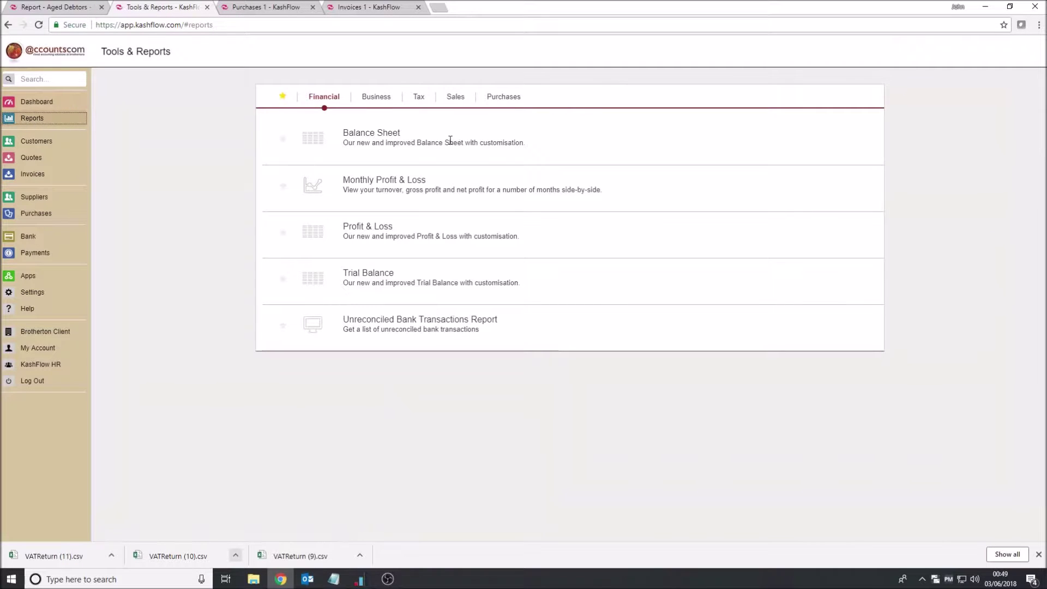
click(419, 99)
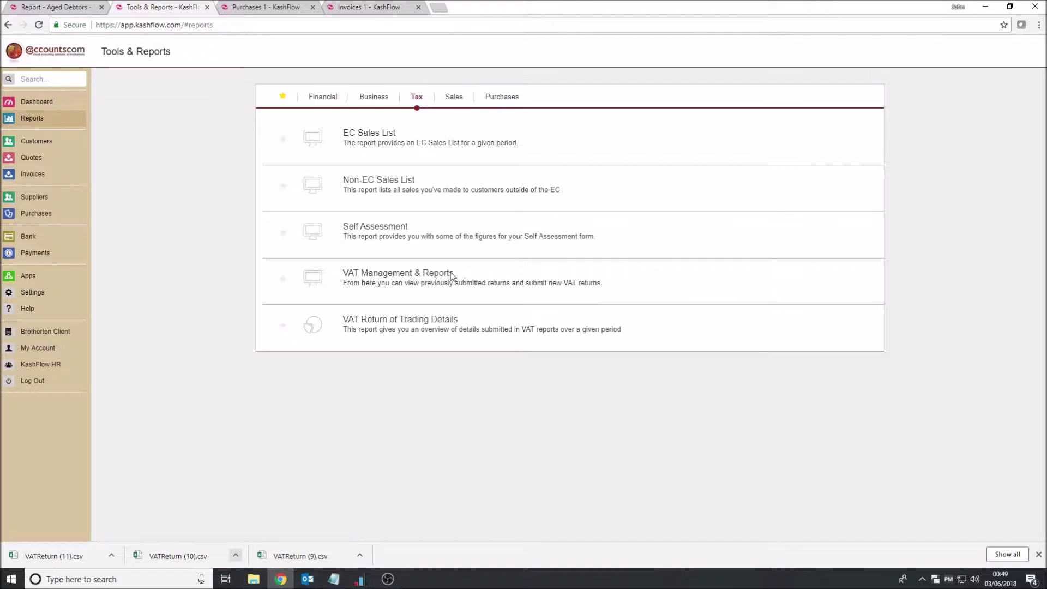
click(428, 275)
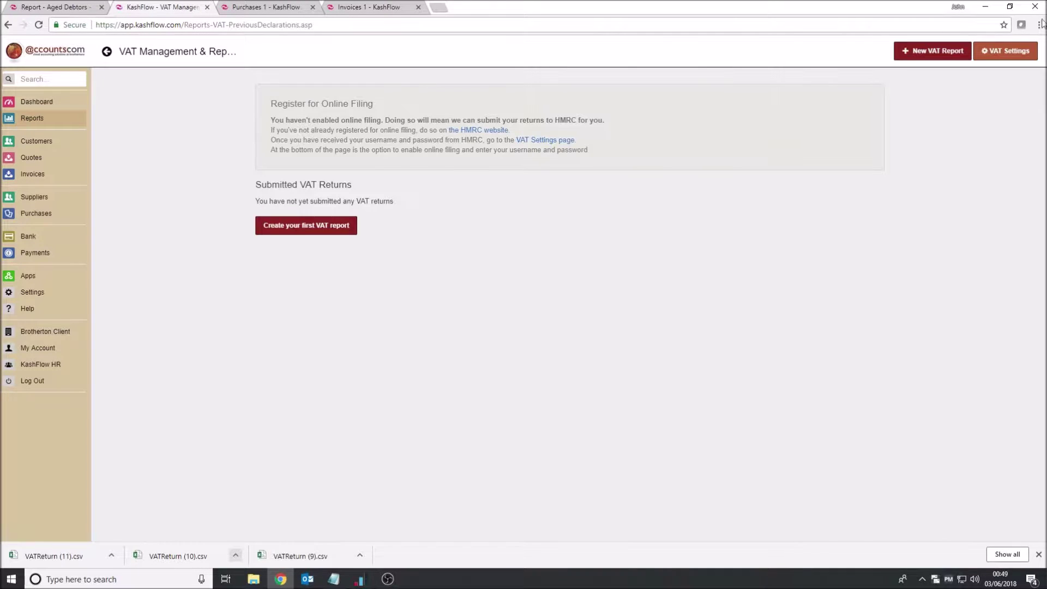
click(1001, 51)
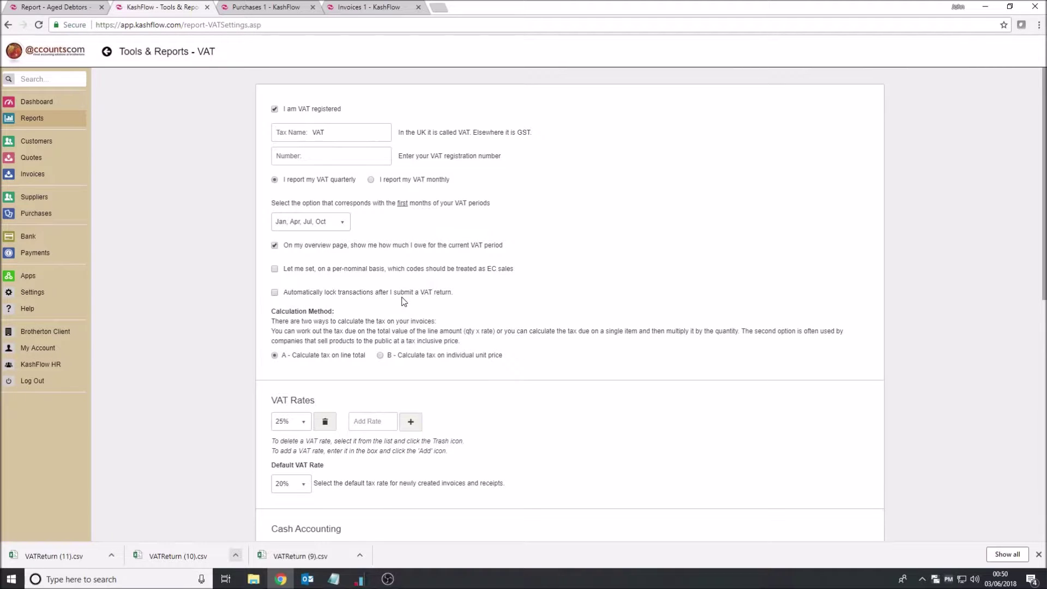
click(274, 292)
Delete the 25% and 24.5% VAT rates from the list of VAT rates.
scroll(475, 345, down, 1)
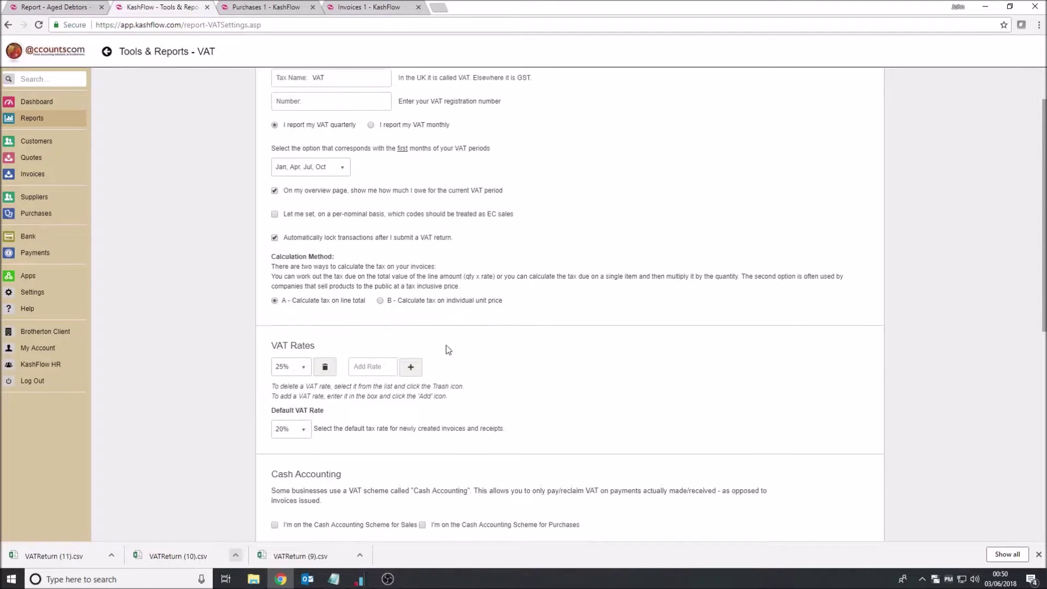
click(304, 369)
scroll(286, 414, down, 2)
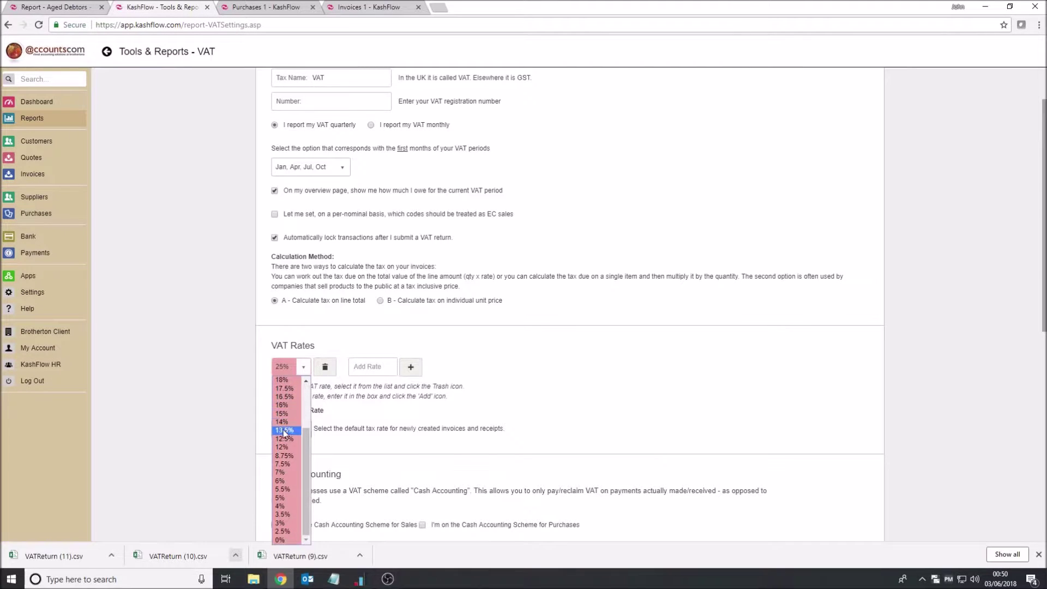
scroll(267, 485, up, 1)
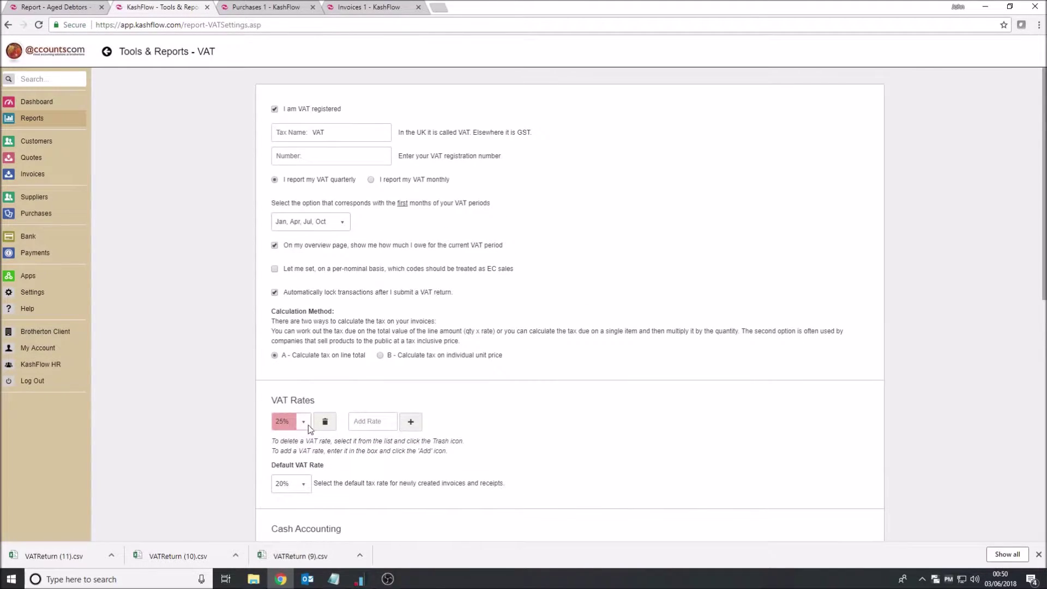
click(325, 425)
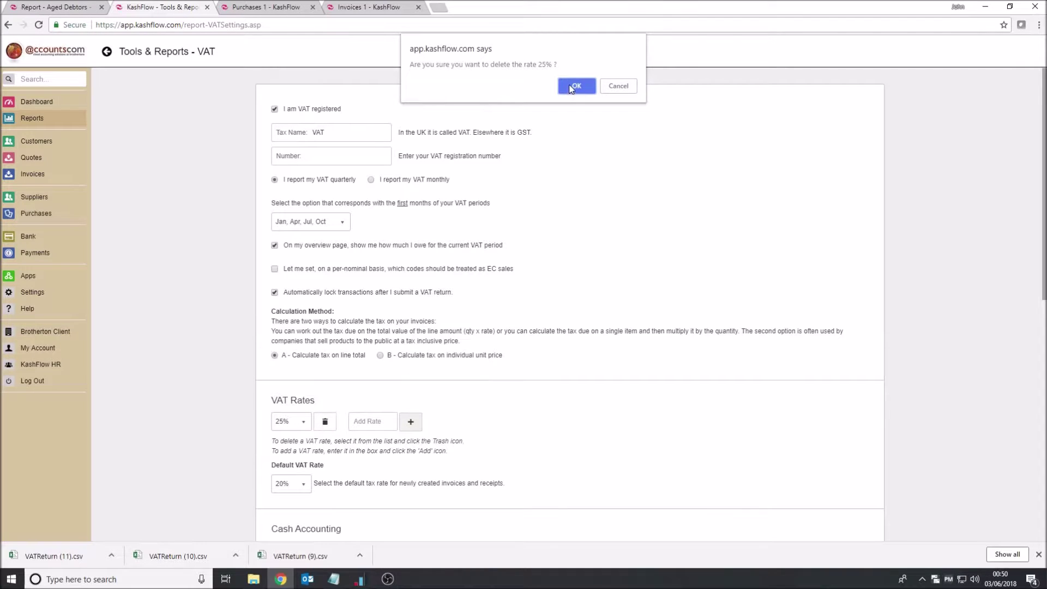
click(573, 87)
click(327, 425)
click(574, 86)
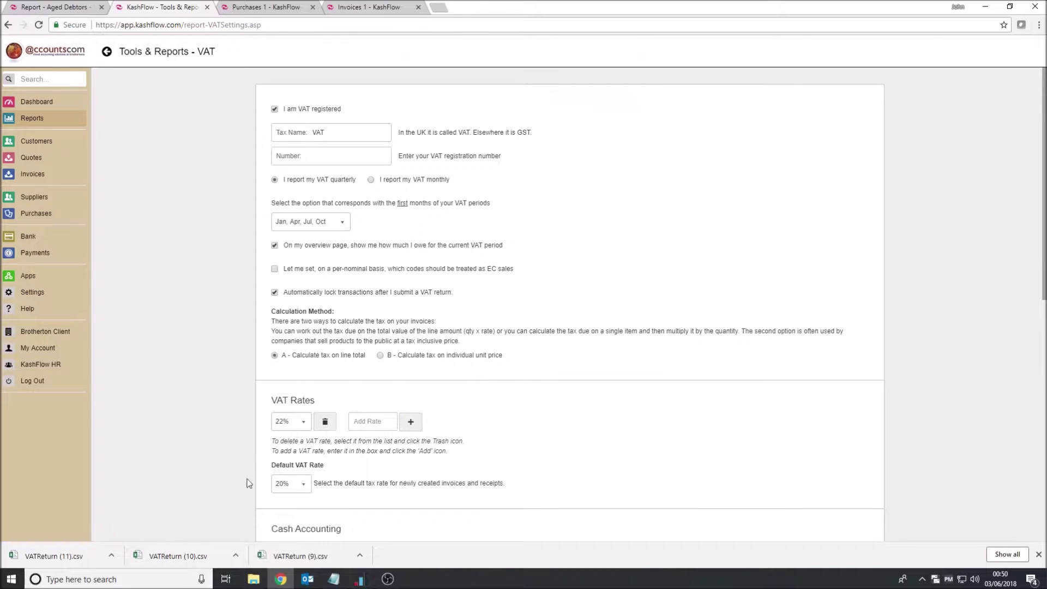
View the default VAT rate choices and try the Cash Accounting Scheme for Sales, leaving it disabled.
click(302, 486)
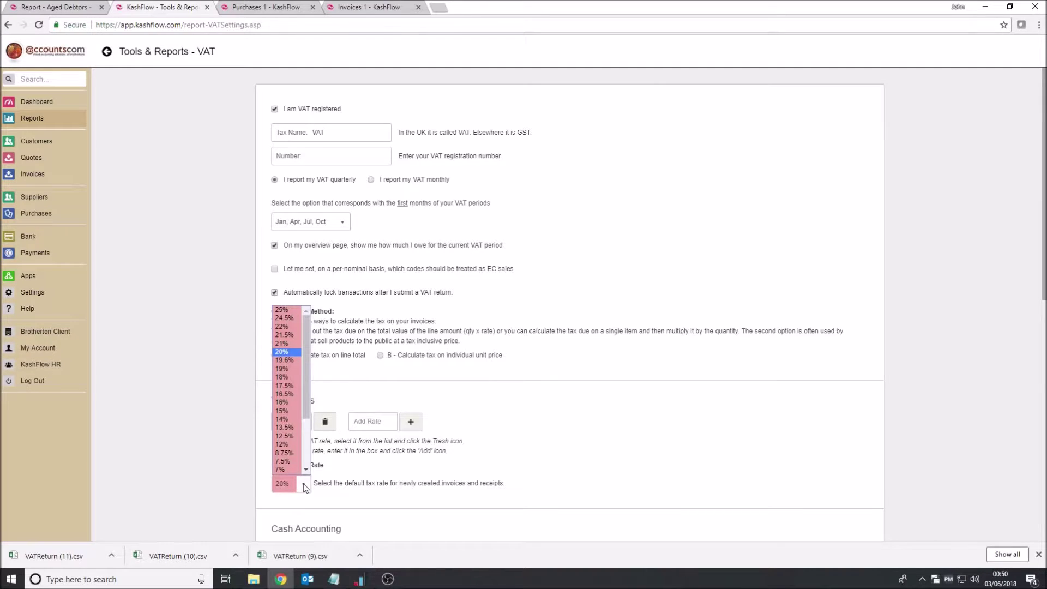
click(304, 487)
scroll(473, 407, down, 3)
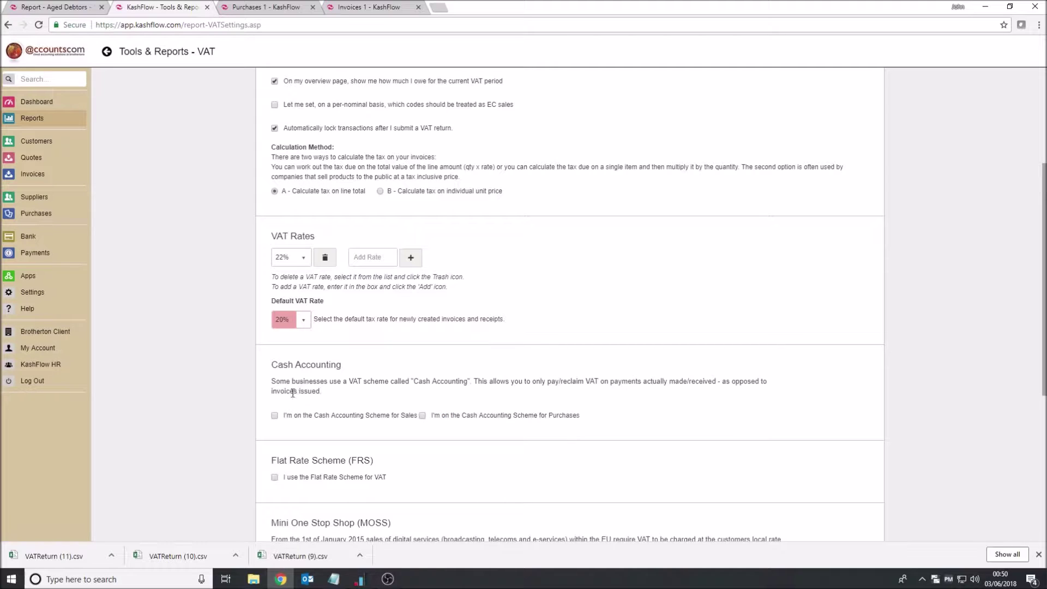
click(275, 415)
click(274, 417)
Try the Flat Rate Scheme for VAT, examine its FRS rate and retained VAT code options, and disable the scheme again.
scroll(393, 441, down, 1)
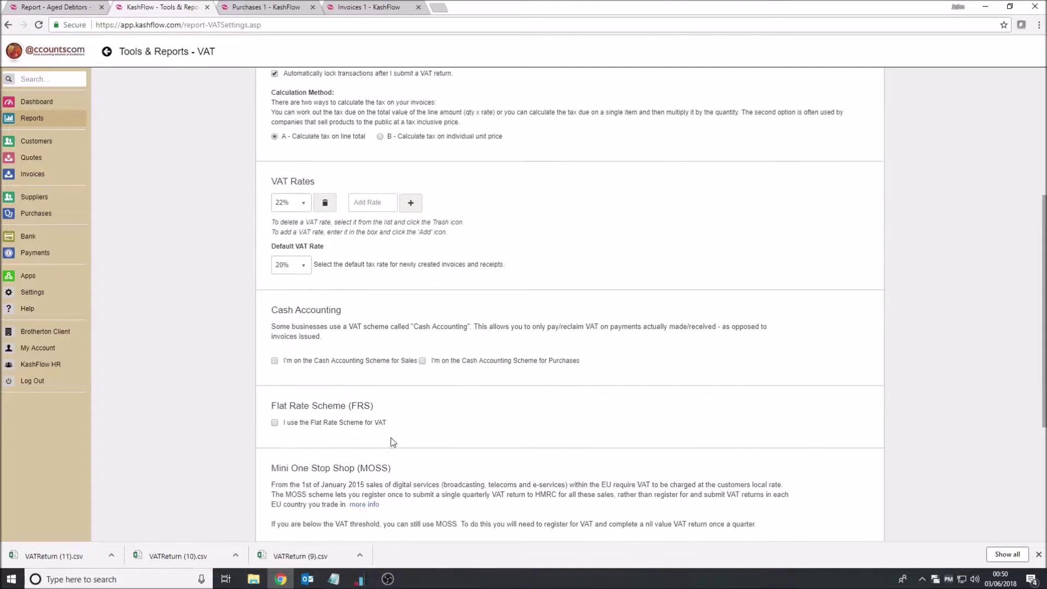
click(274, 423)
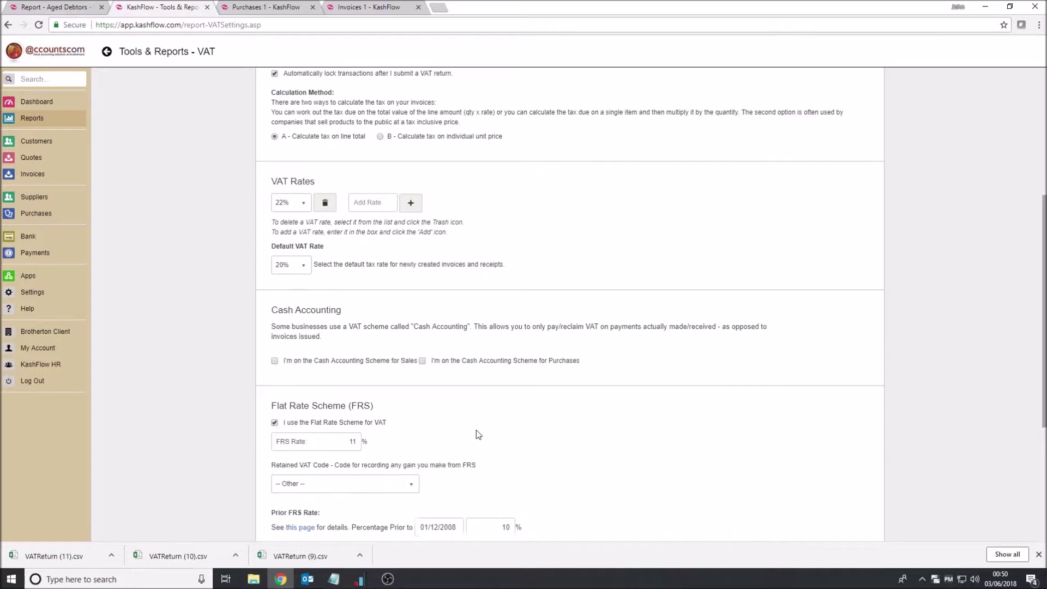
scroll(386, 428, down, 1)
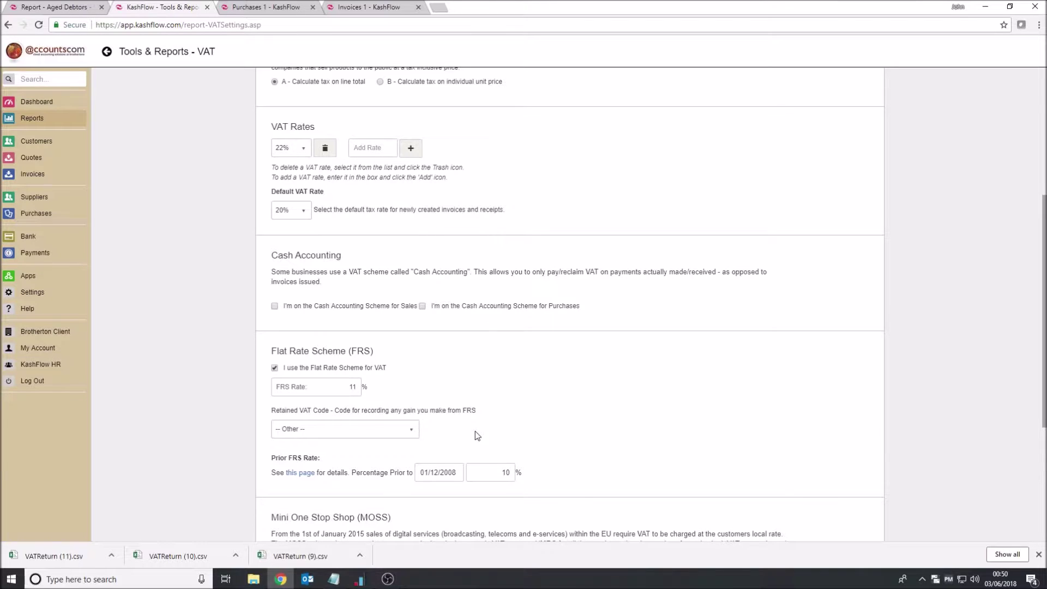
scroll(476, 431, down, 1)
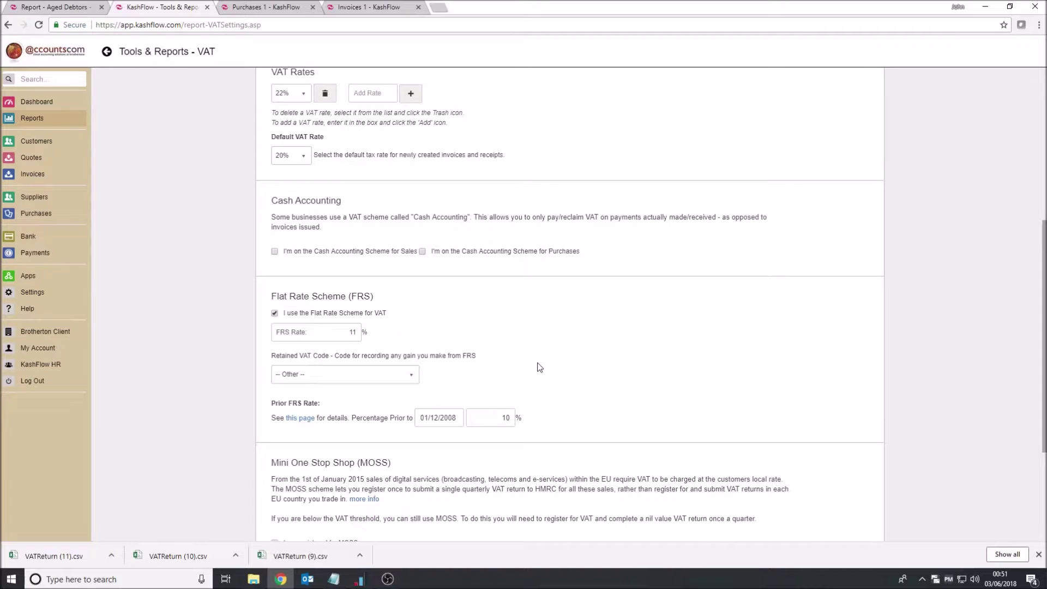
scroll(539, 367, down, 1)
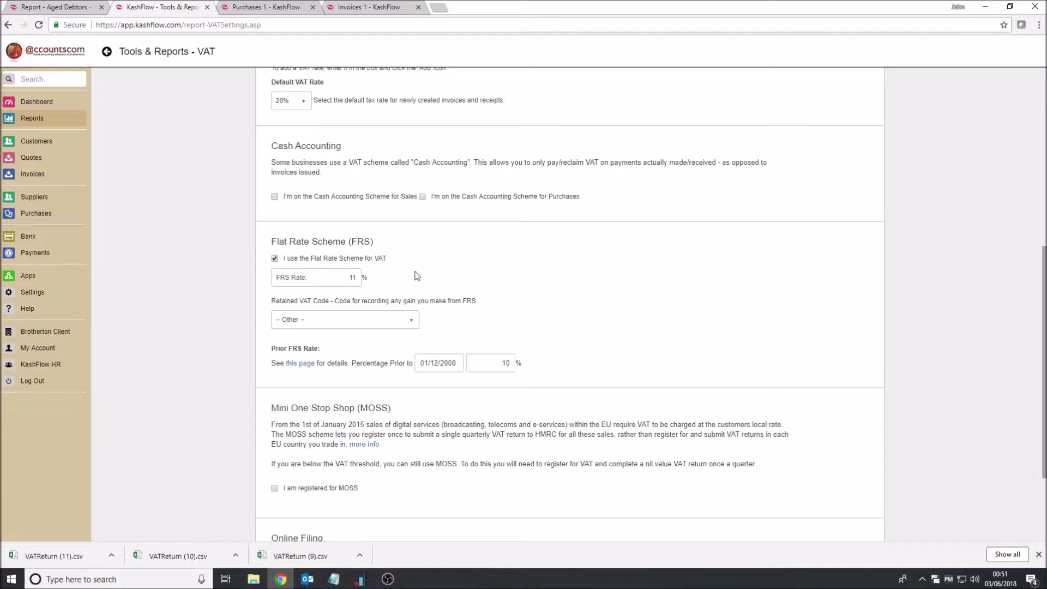
click(413, 323)
click(414, 323)
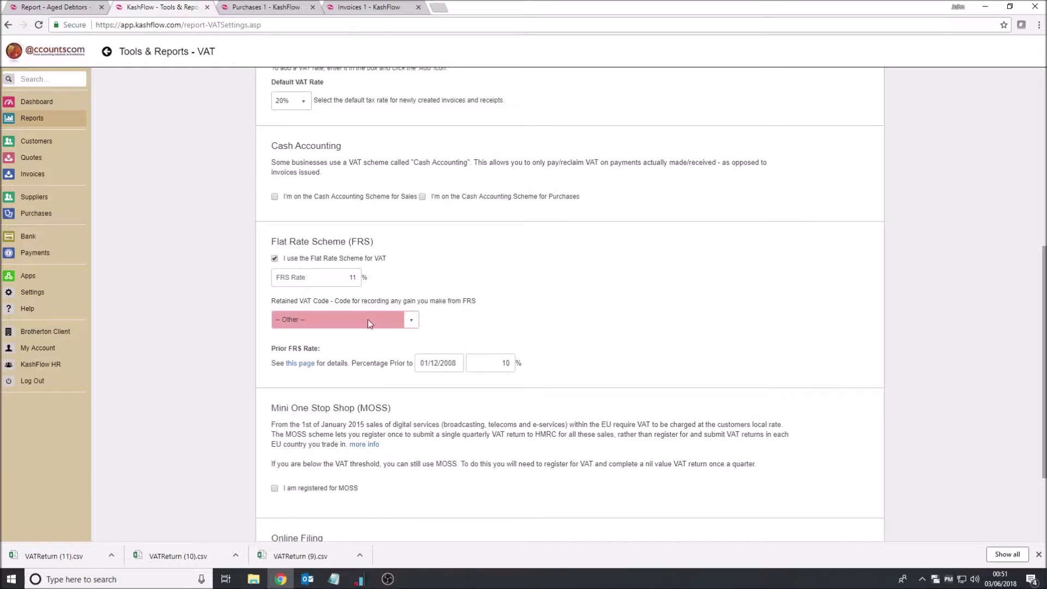
click(338, 278)
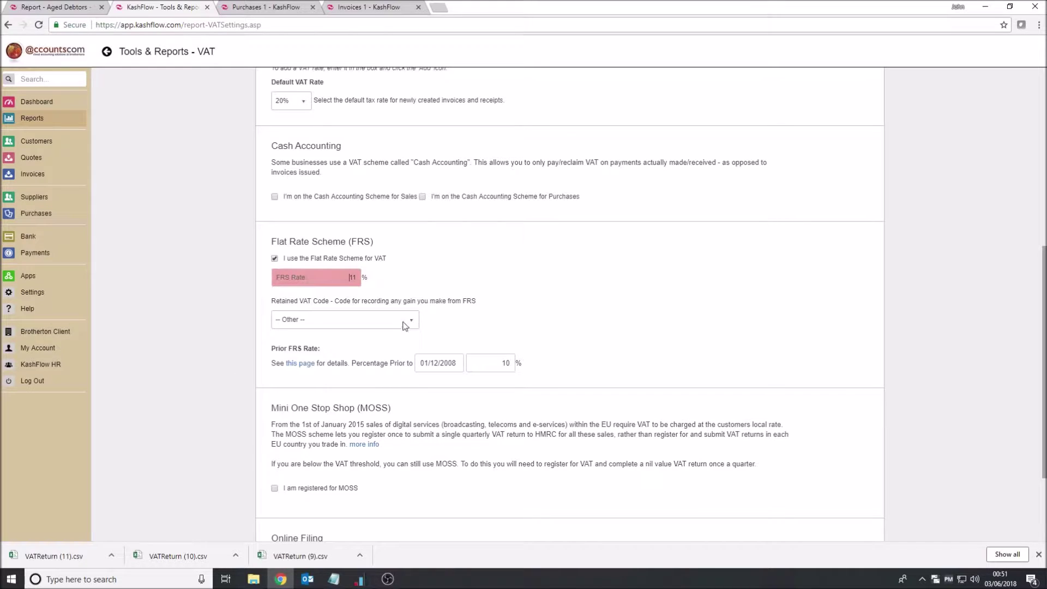
click(274, 258)
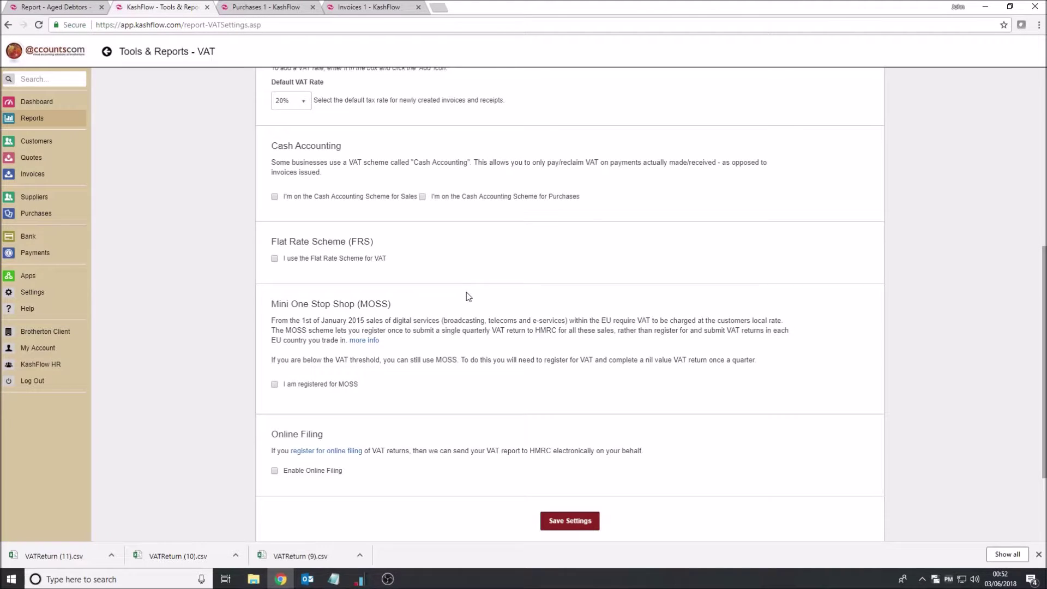
scroll(468, 300, down, 1)
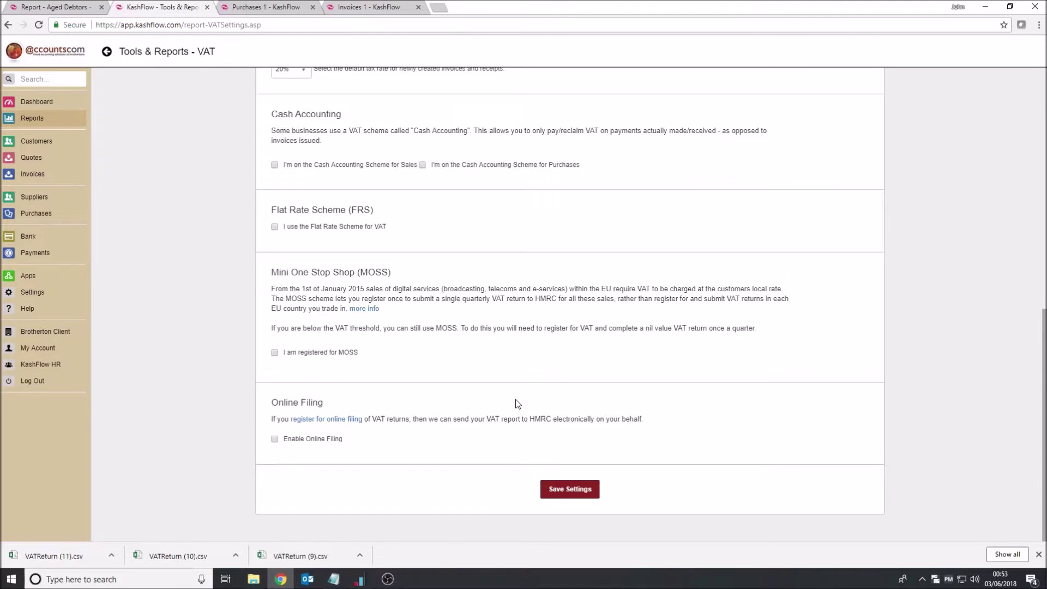
scroll(493, 379, up, 8)
scroll(491, 377, down, 8)
scroll(559, 417, up, 6)
scroll(566, 411, down, 4)
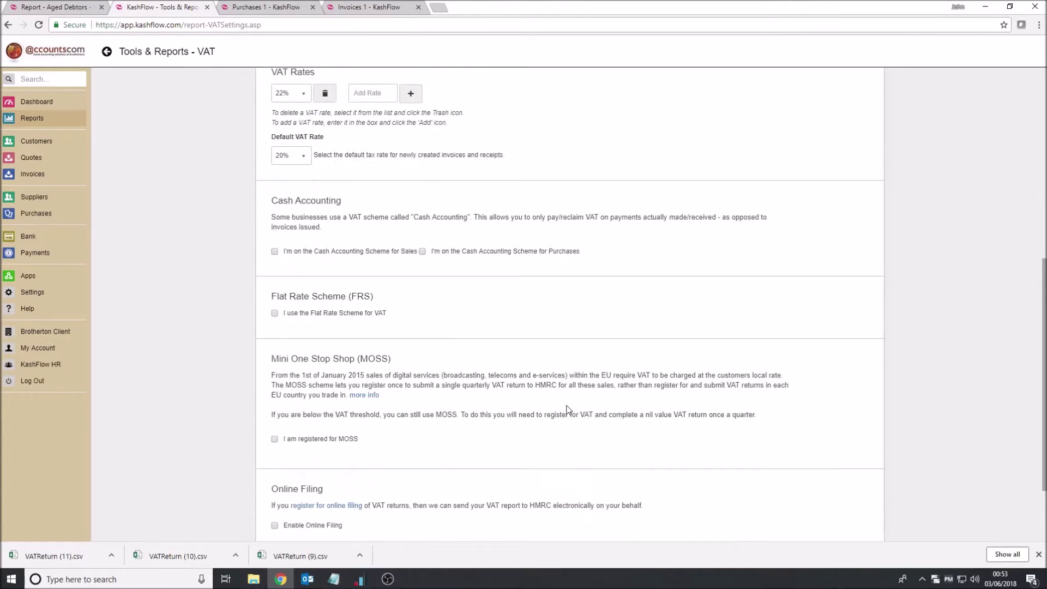
Save the VAT settings, reopen them from the VAT management page and save them again.
scroll(567, 411, down, 5)
click(581, 491)
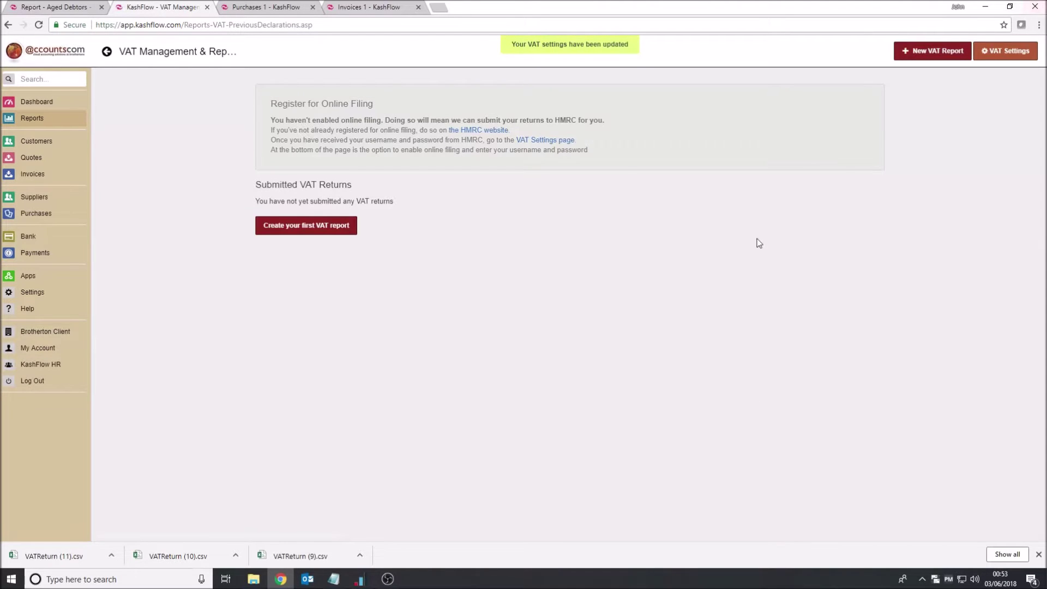
click(1008, 50)
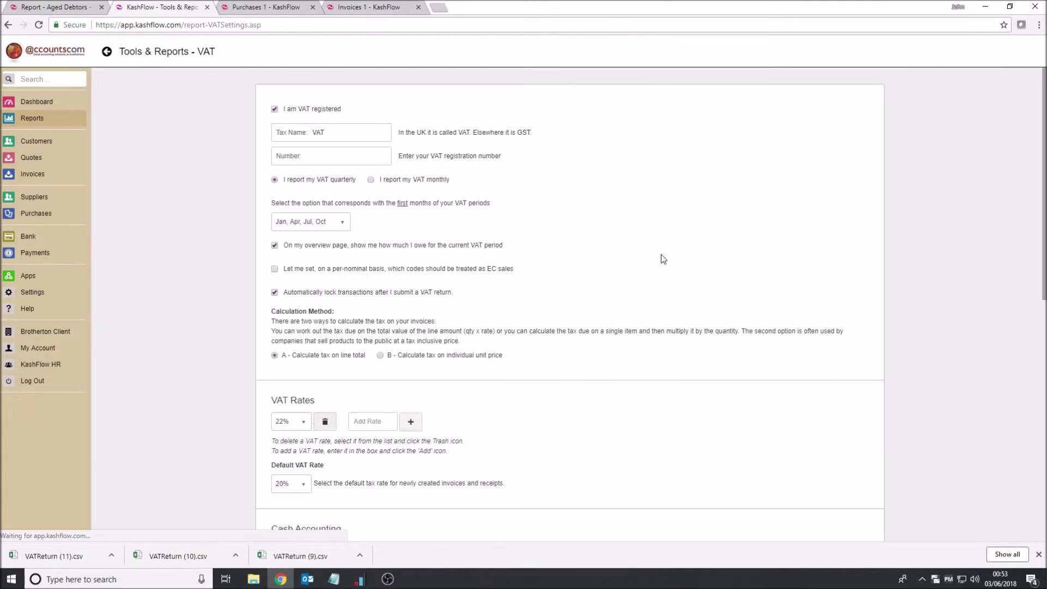
scroll(670, 366, down, 5)
click(568, 491)
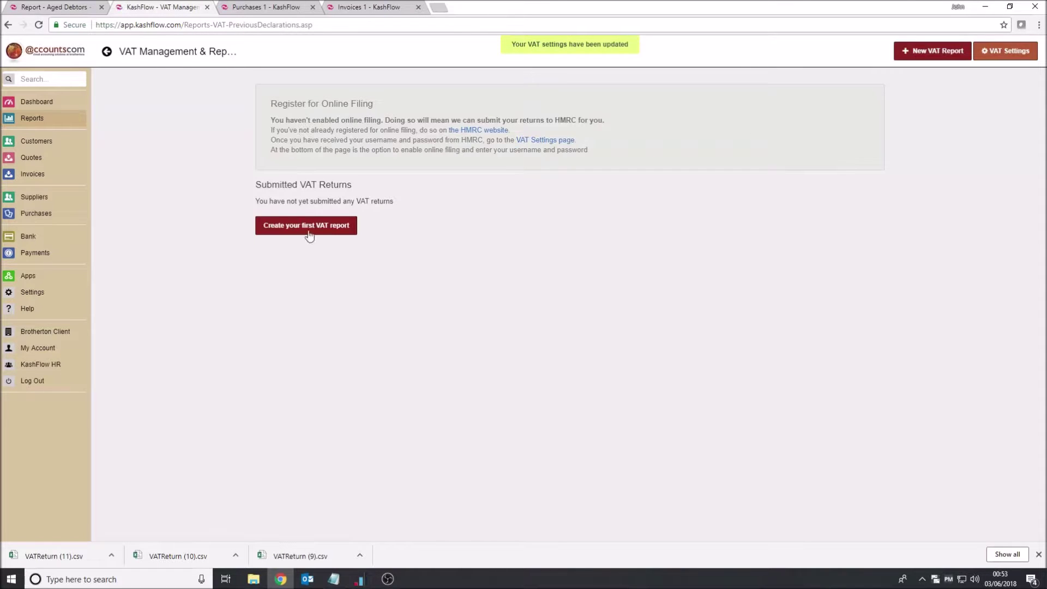
Create the first VAT report and view the calendar for its start date, leaving the date as it is.
click(314, 231)
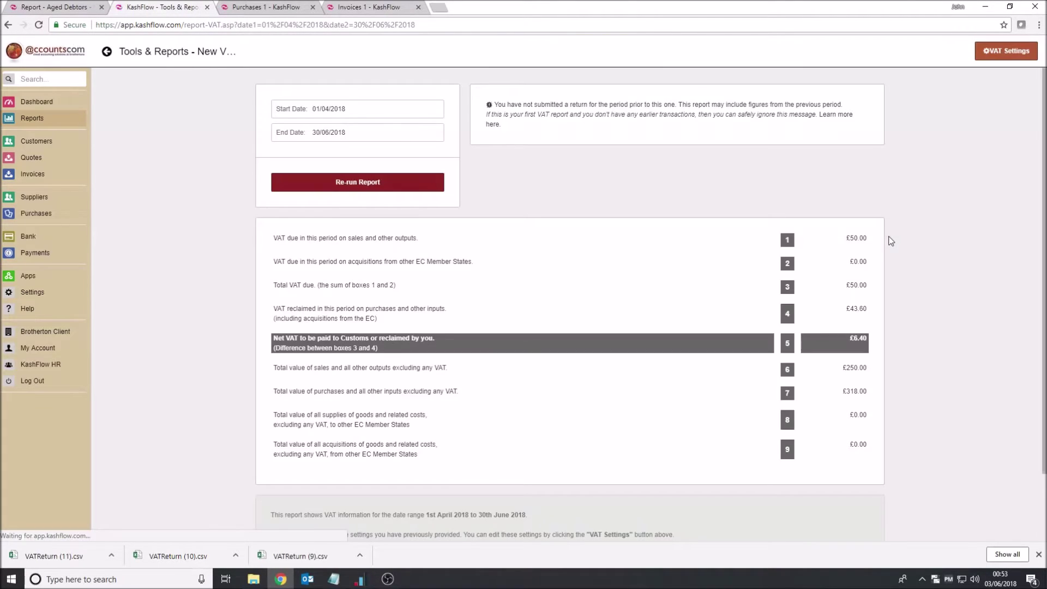
click(391, 109)
click(318, 131)
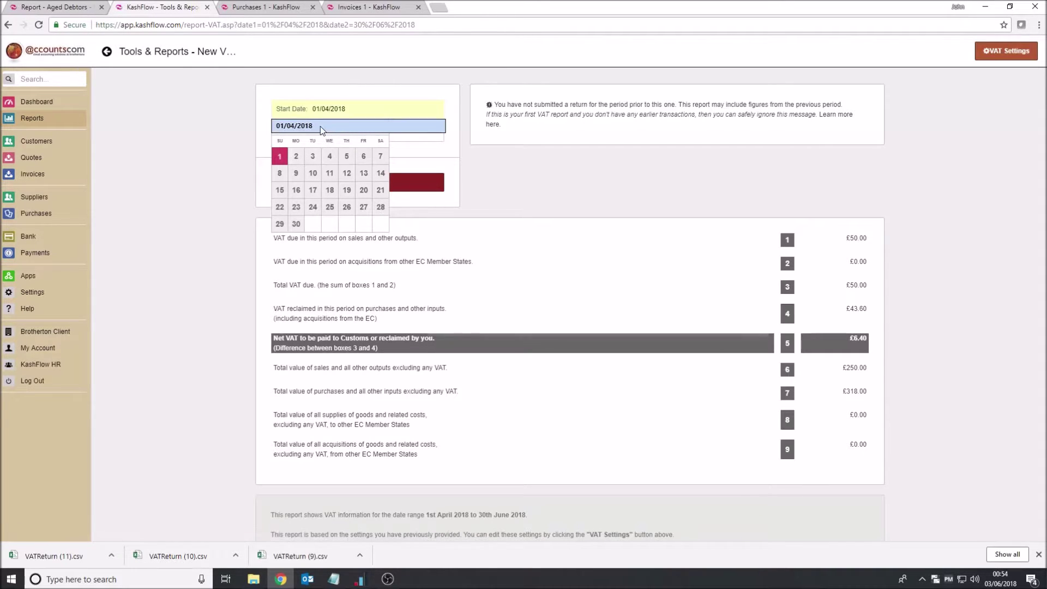
click(490, 169)
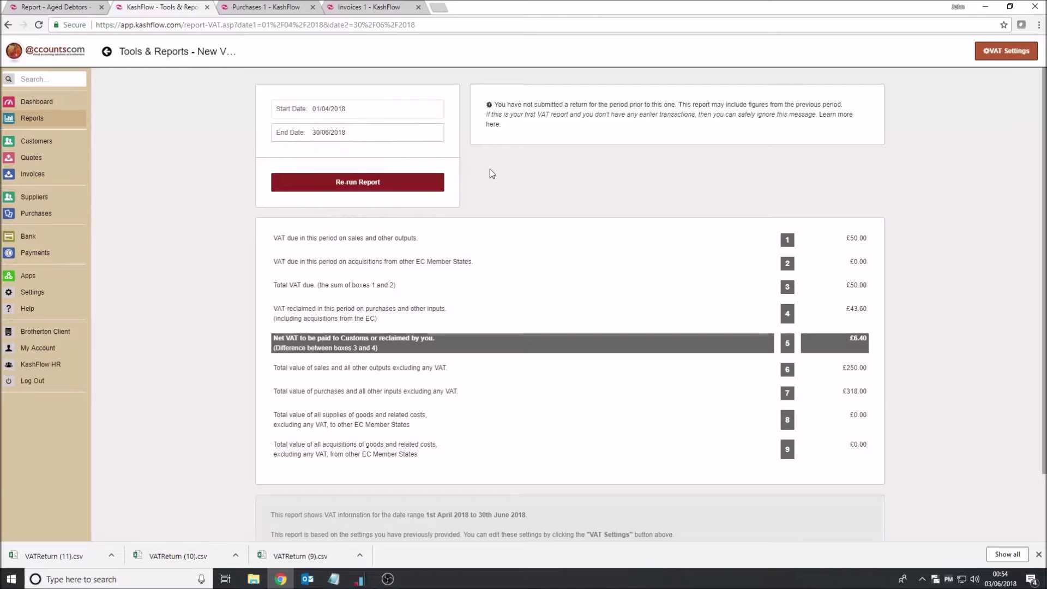
click(352, 108)
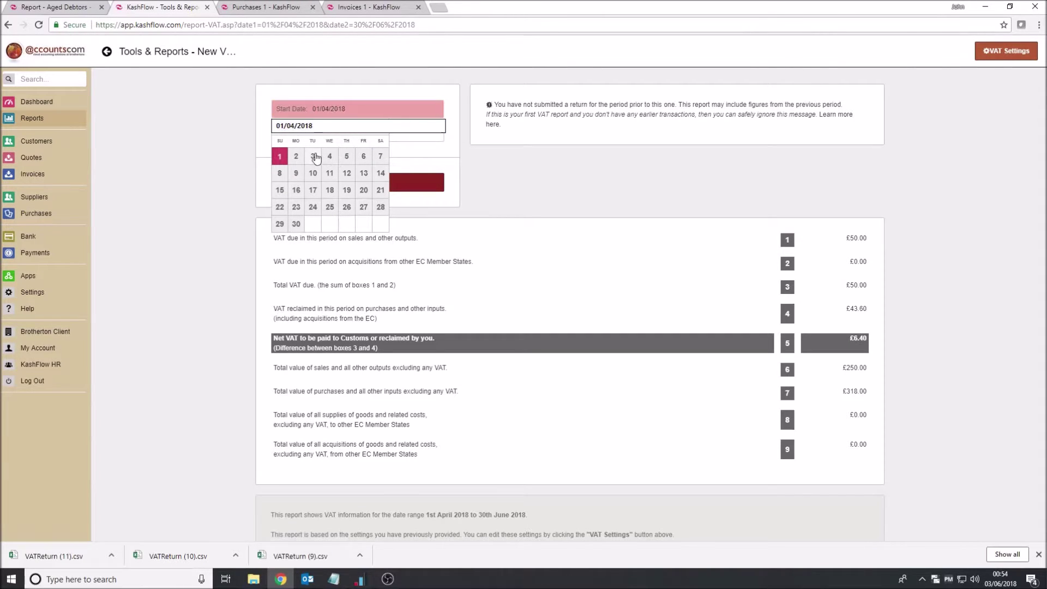
click(496, 236)
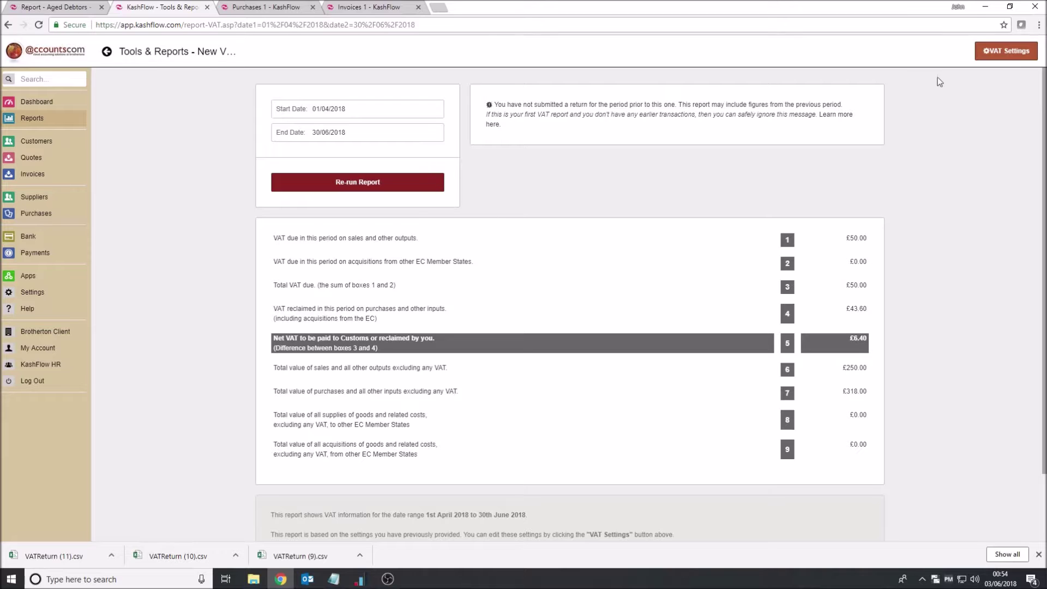
View the VAT settings from the report, return to it and look over the box figures and submission options.
click(1007, 50)
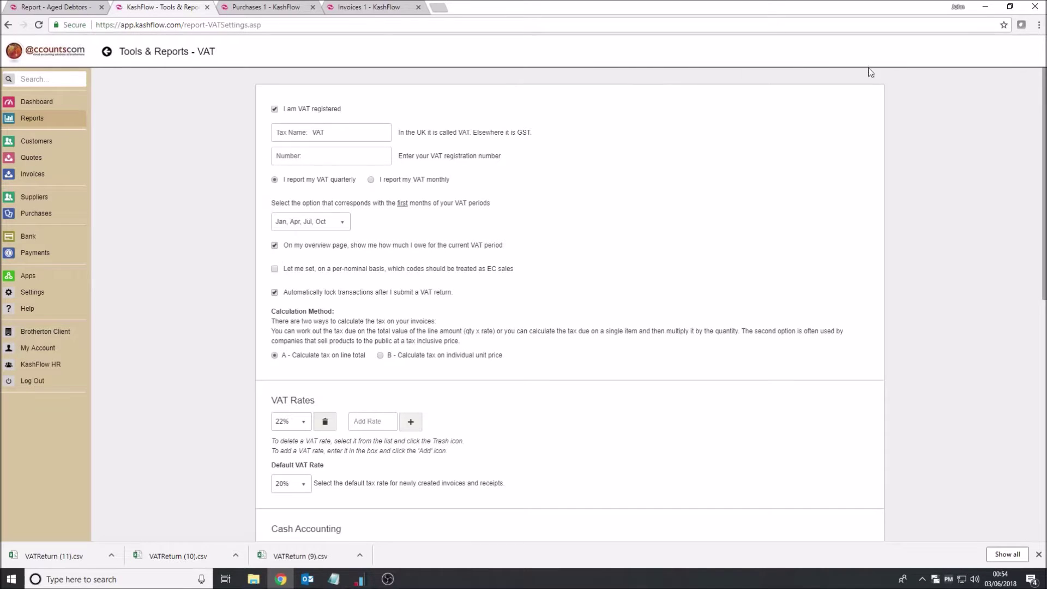
click(9, 26)
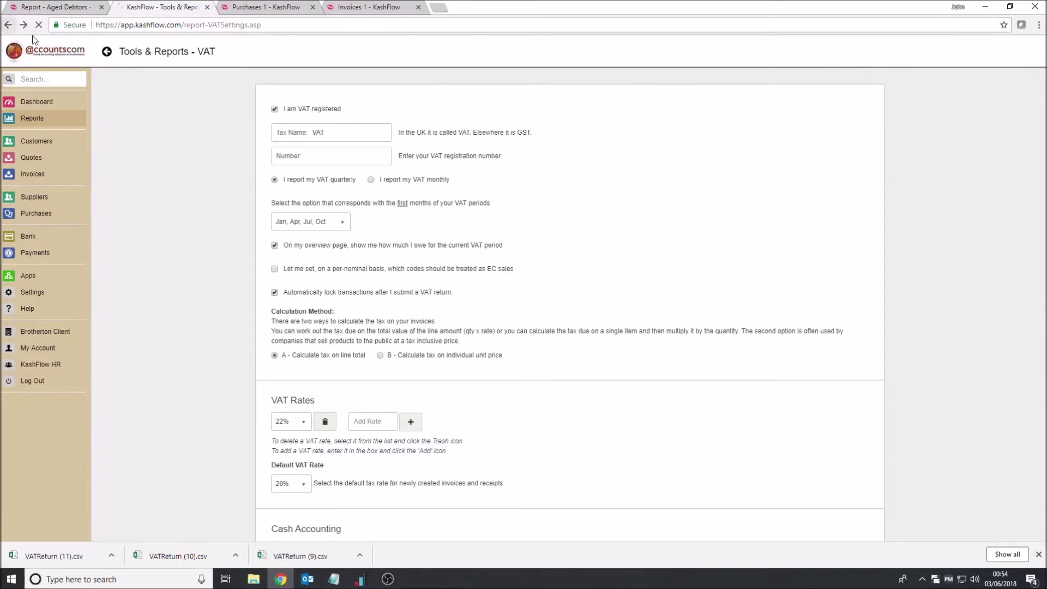
click(390, 192)
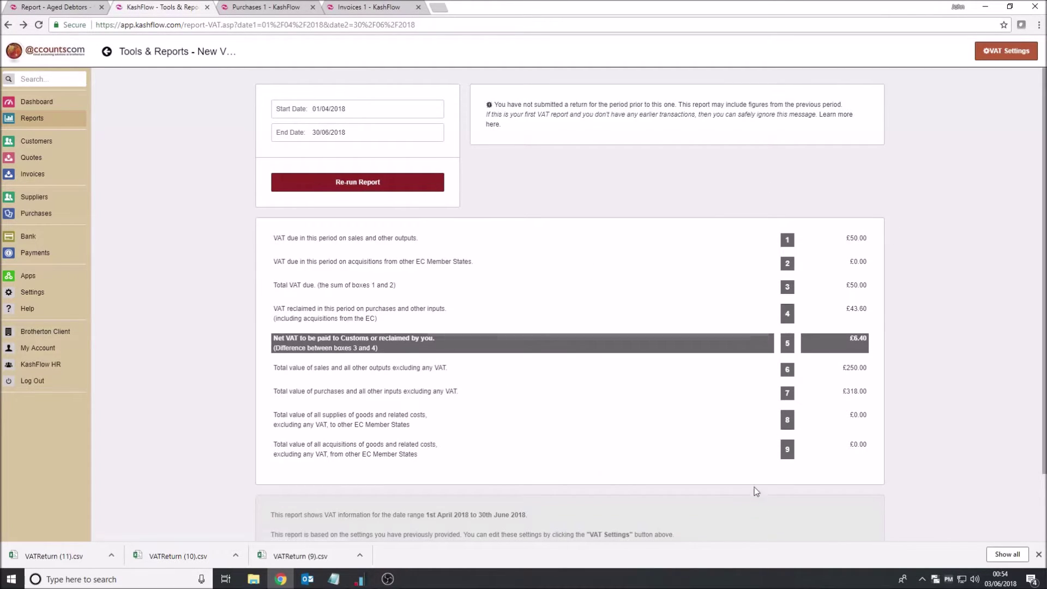
scroll(662, 391, down, 1)
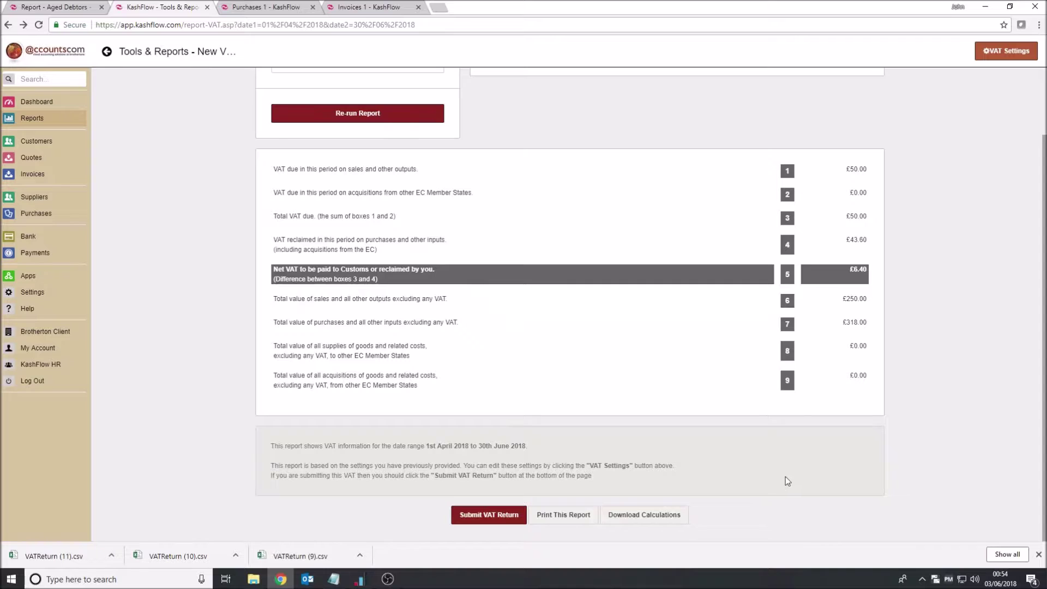
scroll(545, 330, up, 1)
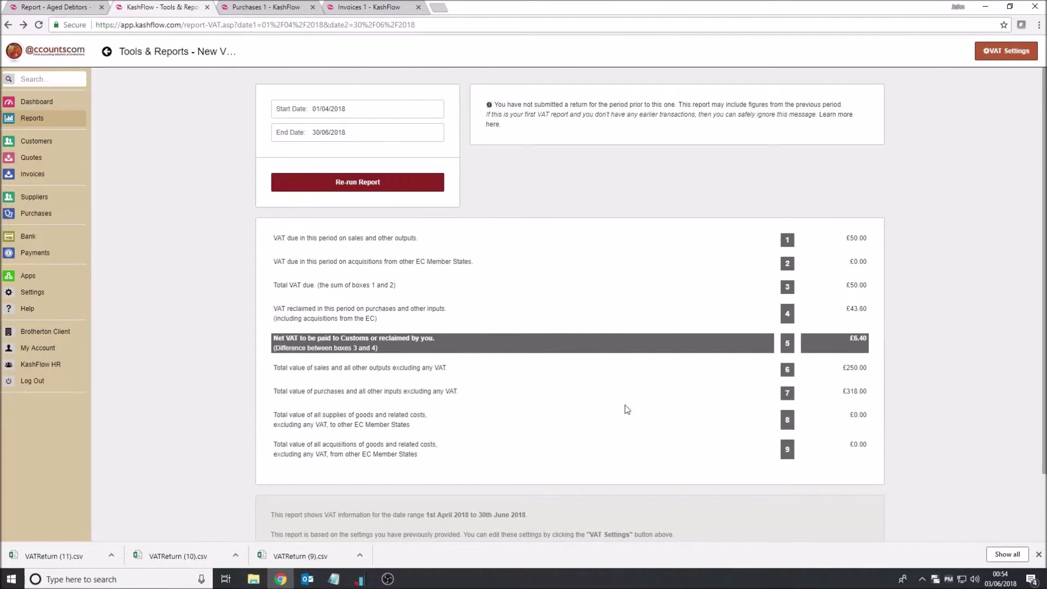
Reopen the VAT report from the tax reports.
click(33, 117)
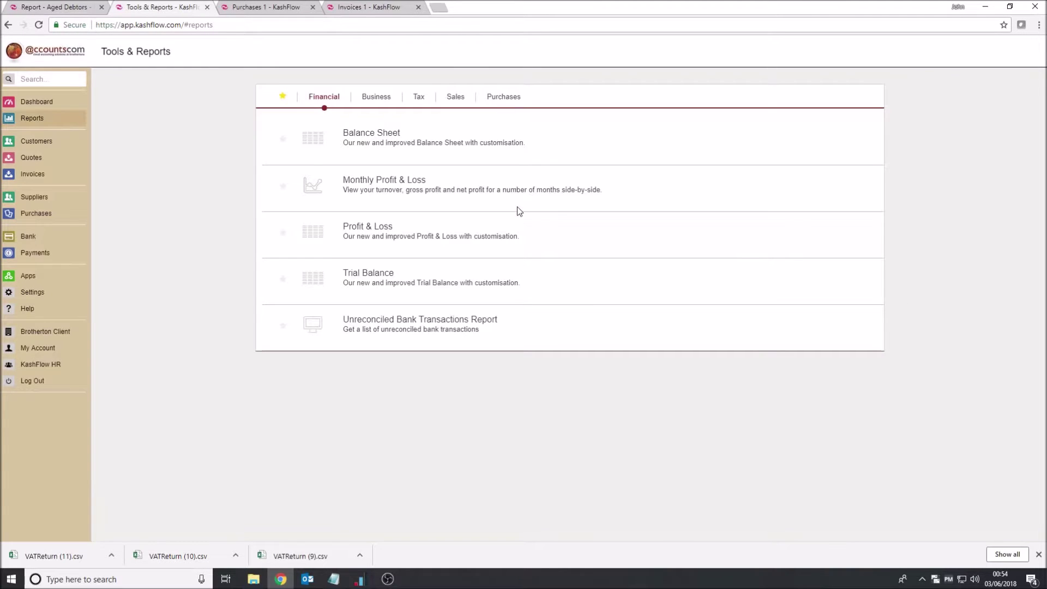
click(418, 98)
click(375, 274)
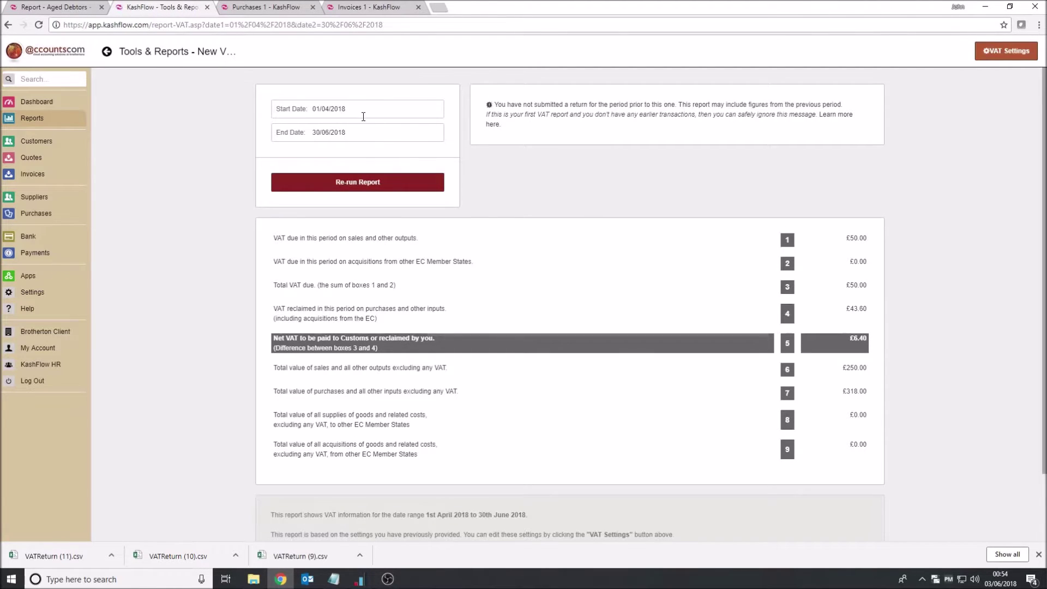
Set the VAT report's start date to 01/01/2018.
click(358, 110)
triple_click(359, 111)
click(400, 150)
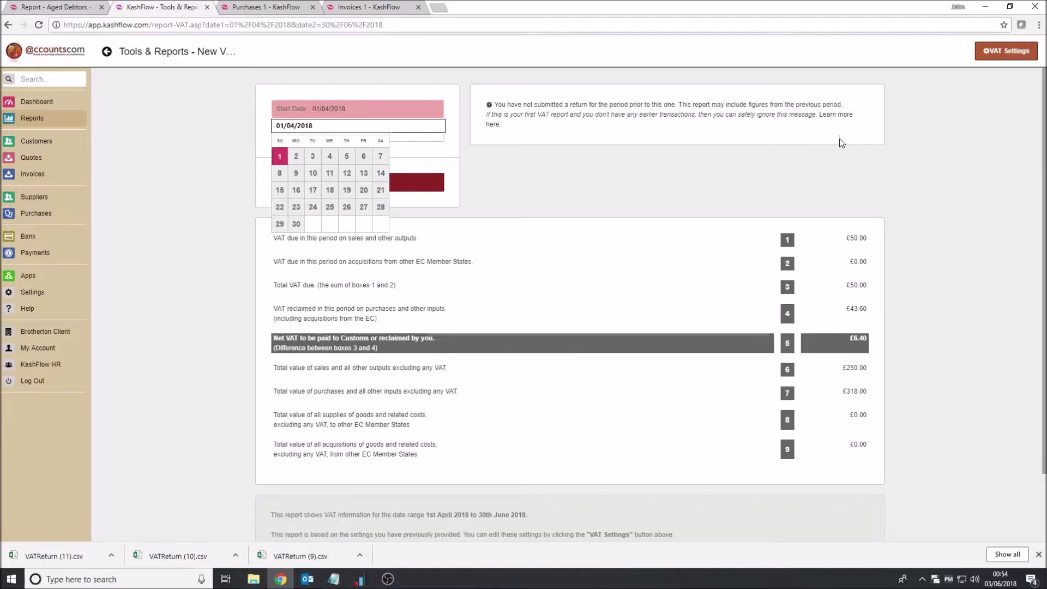
triple_click(300, 109)
text(01/0)
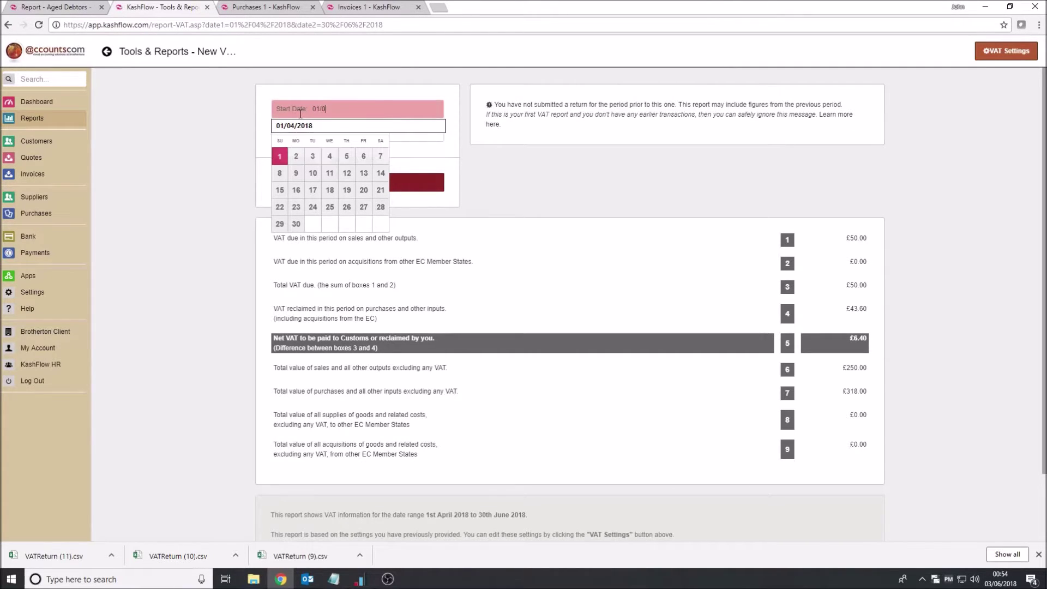
text(1/2018)
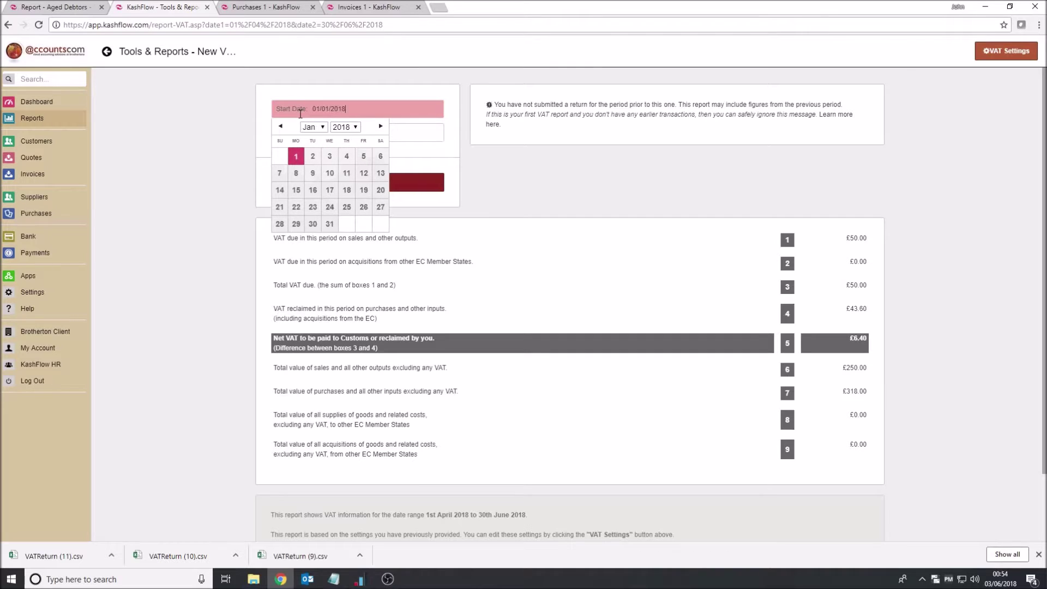
click(297, 156)
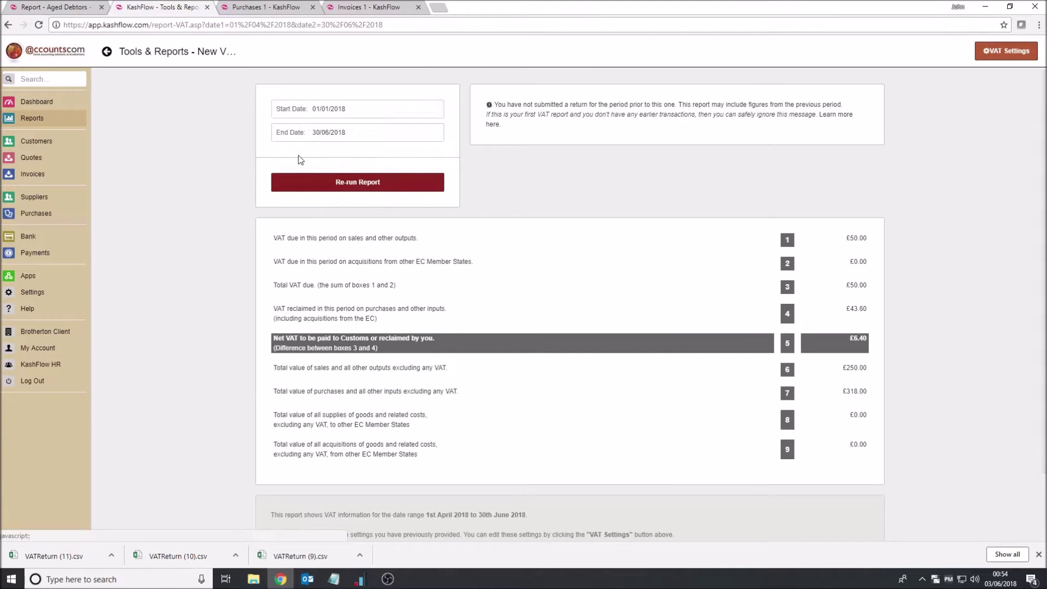
Set the VAT report's end date to 31/03/2018 and re-run the report.
click(352, 127)
drag(351, 130, 305, 127)
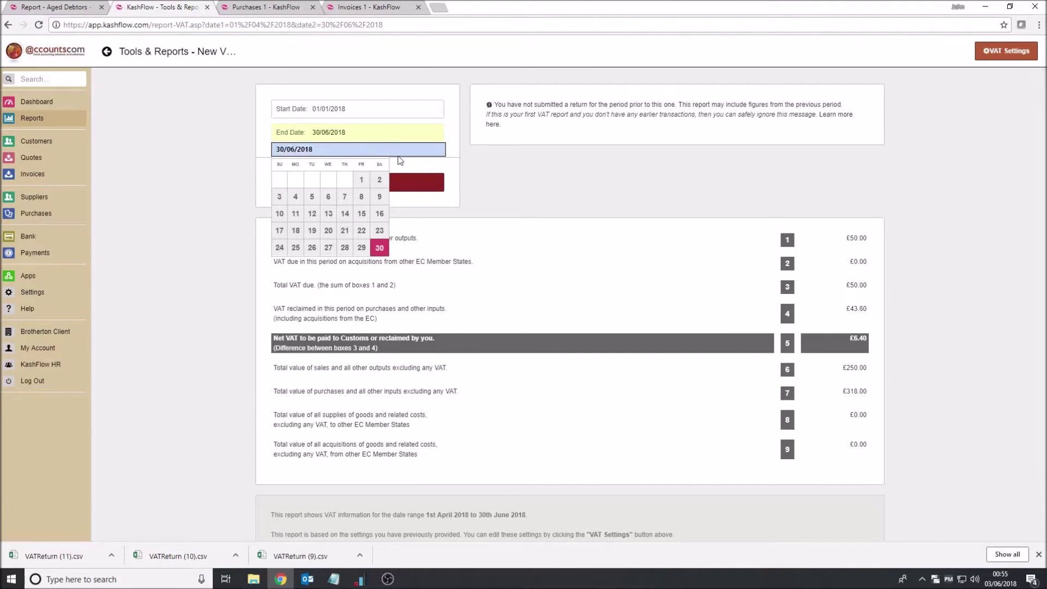
click(492, 185)
click(360, 132)
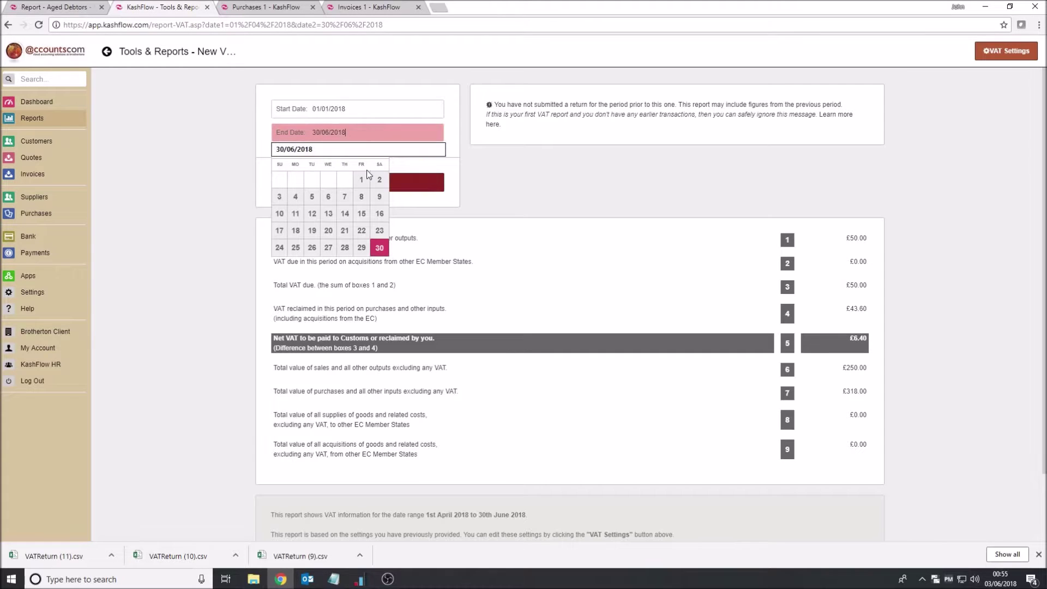
click(315, 150)
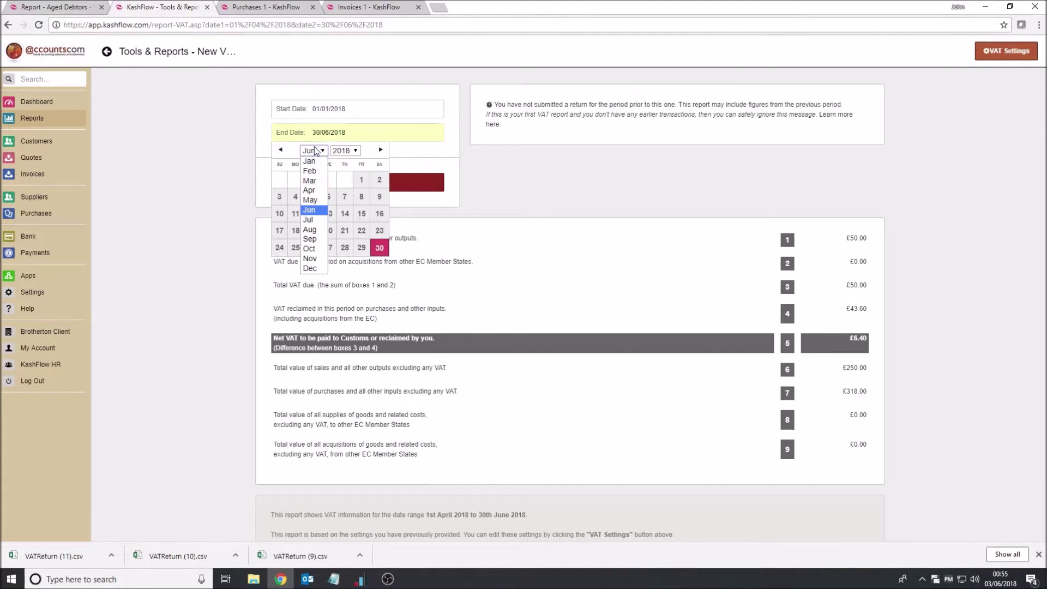
click(314, 181)
click(380, 247)
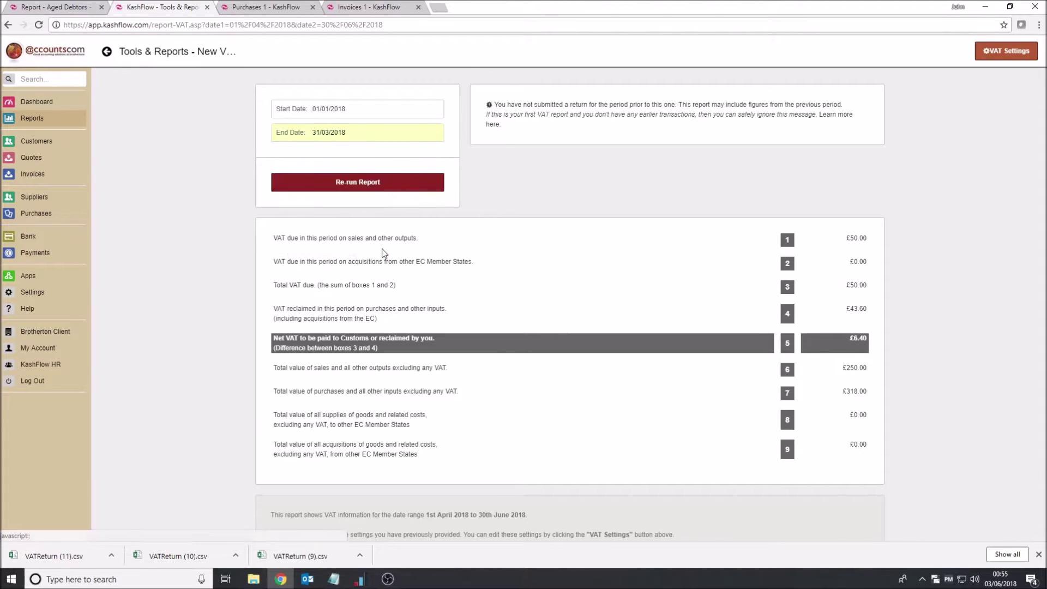
click(406, 185)
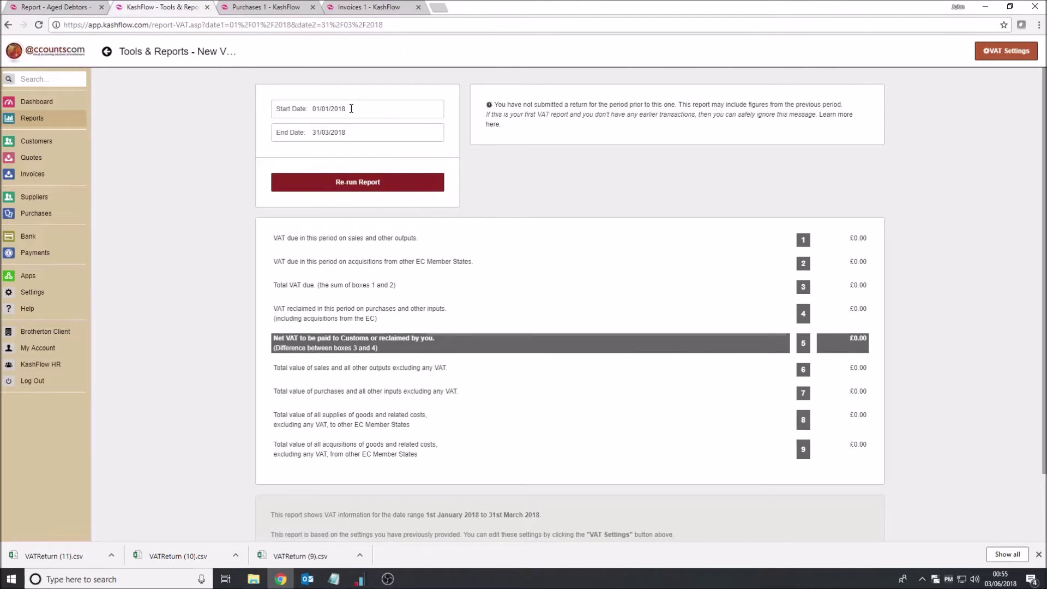
Set the VAT report's start date to 01/04/2018.
click(352, 109)
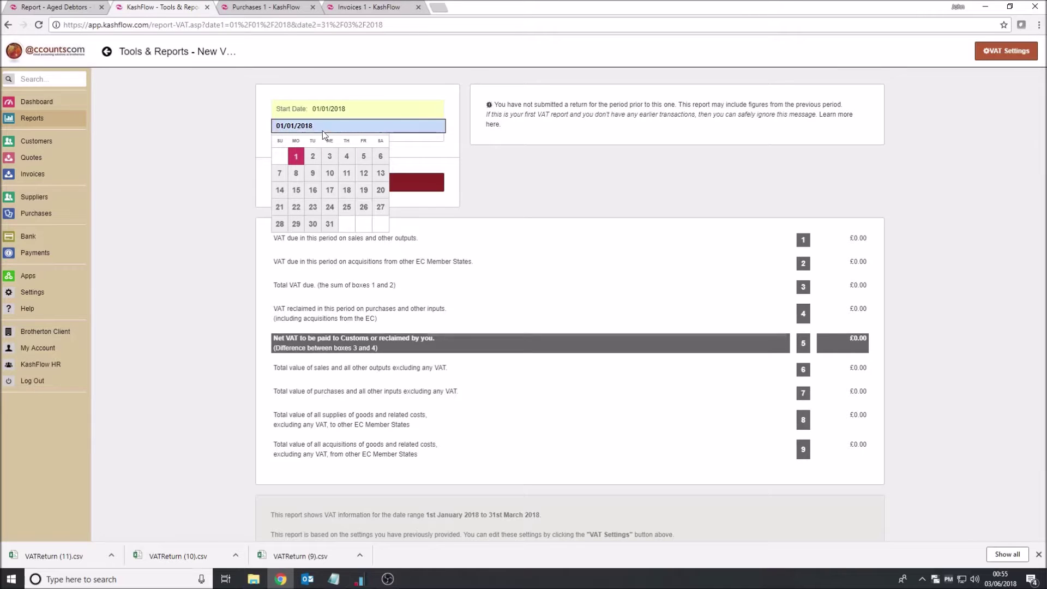
click(323, 129)
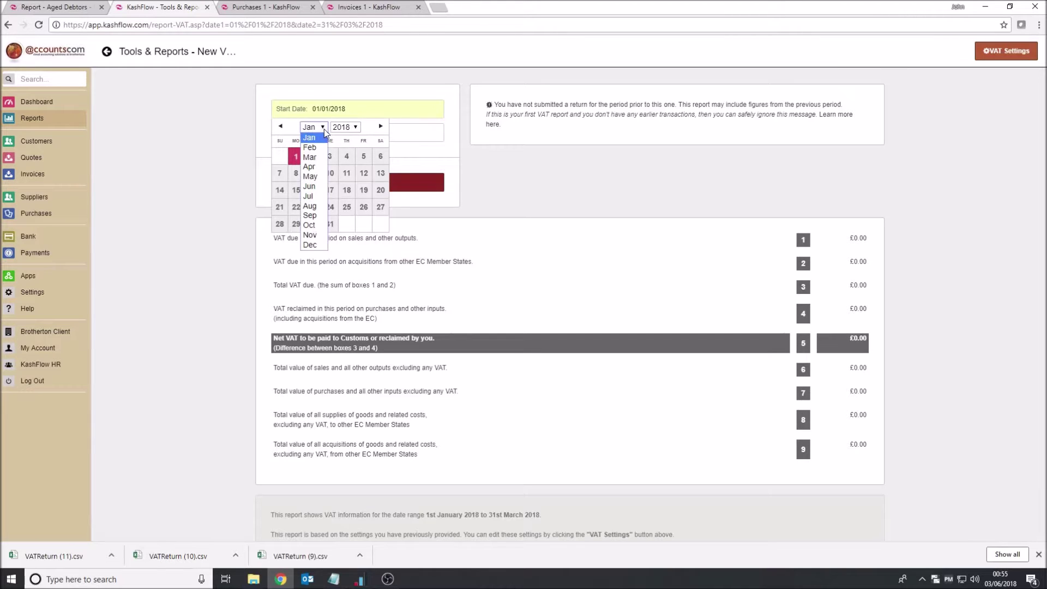
click(319, 165)
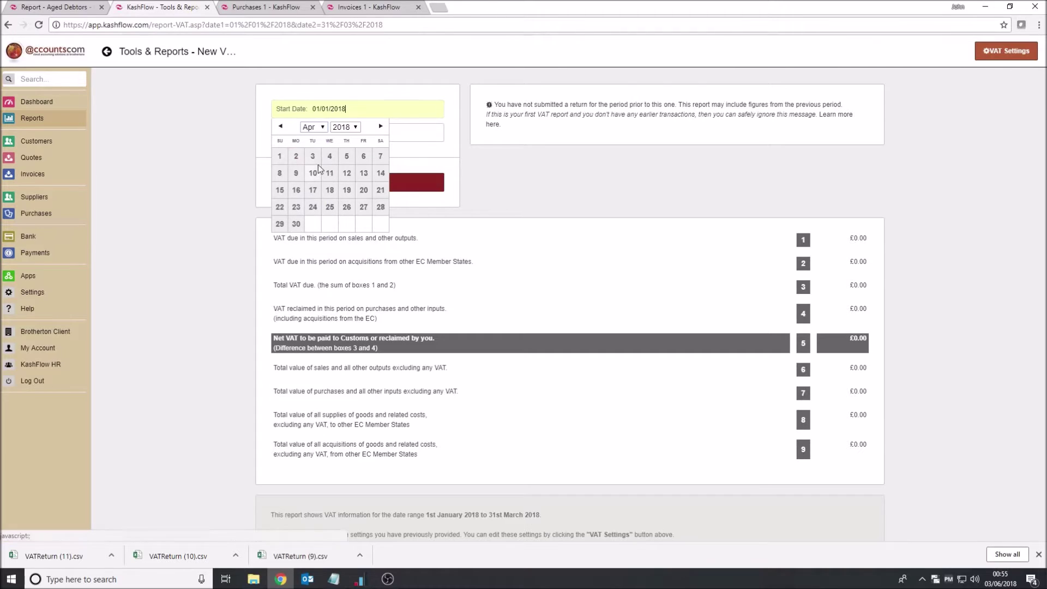
click(284, 156)
Set the VAT report's end date to 30/06/2018 and re-run the report.
click(326, 134)
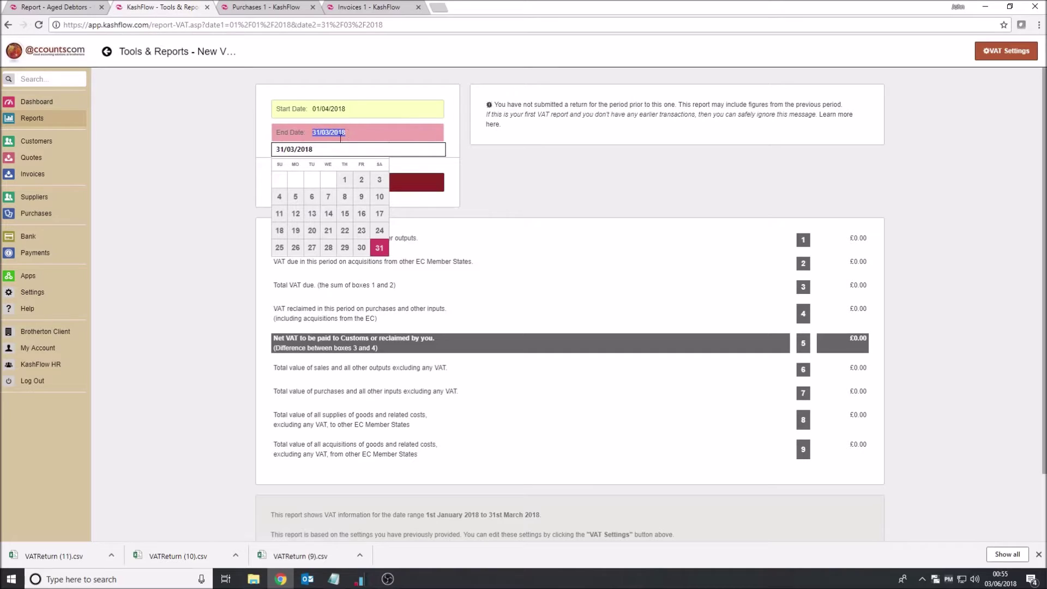
click(346, 134)
click(324, 151)
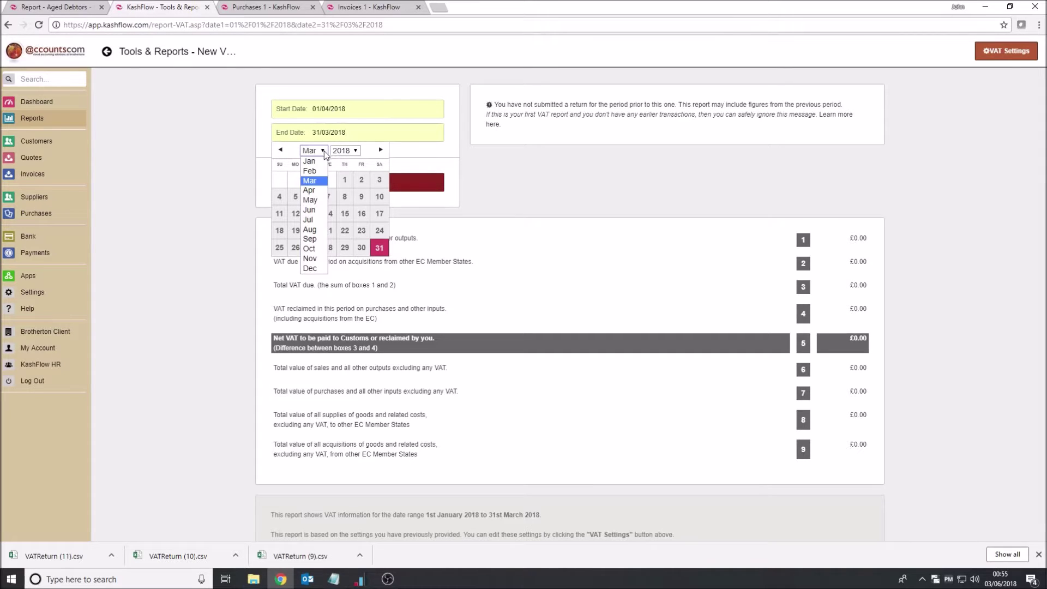
click(314, 211)
click(380, 247)
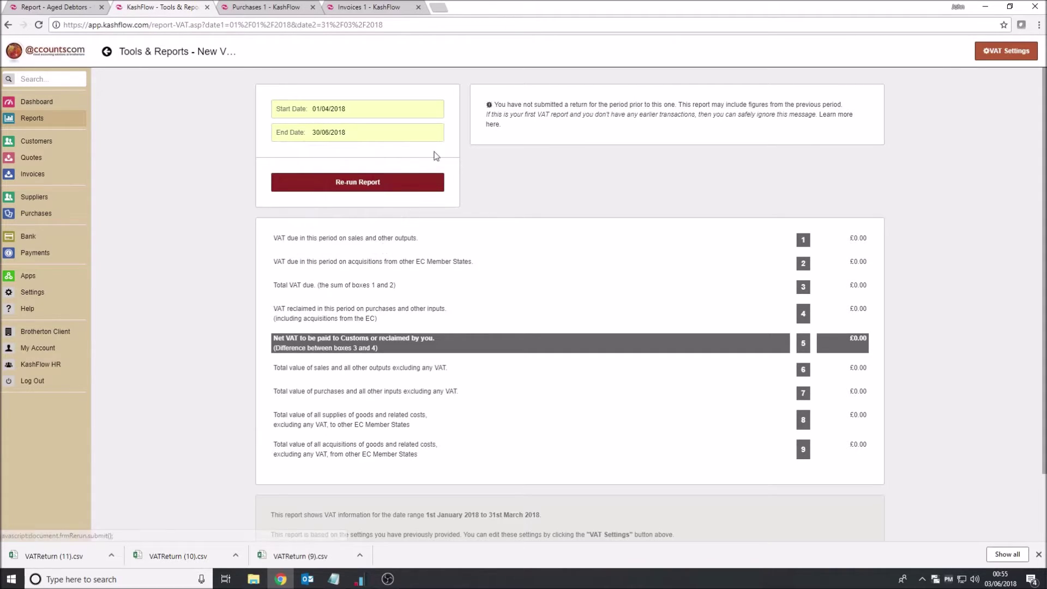
click(375, 189)
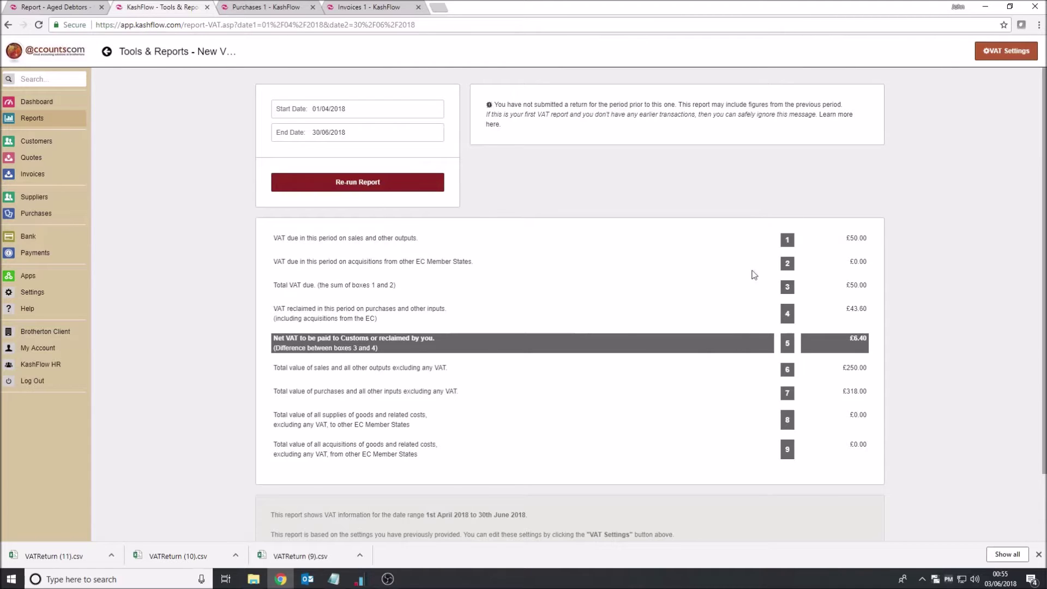
Download the VAT report's calculations and open the resulting CSV file in Excel.
scroll(801, 431, down, 2)
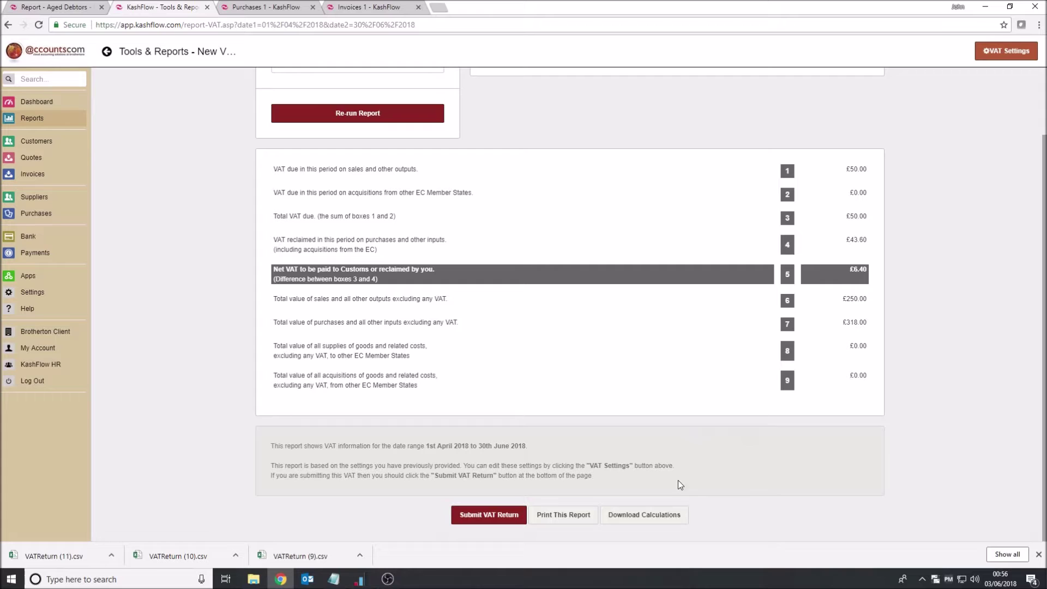
click(645, 523)
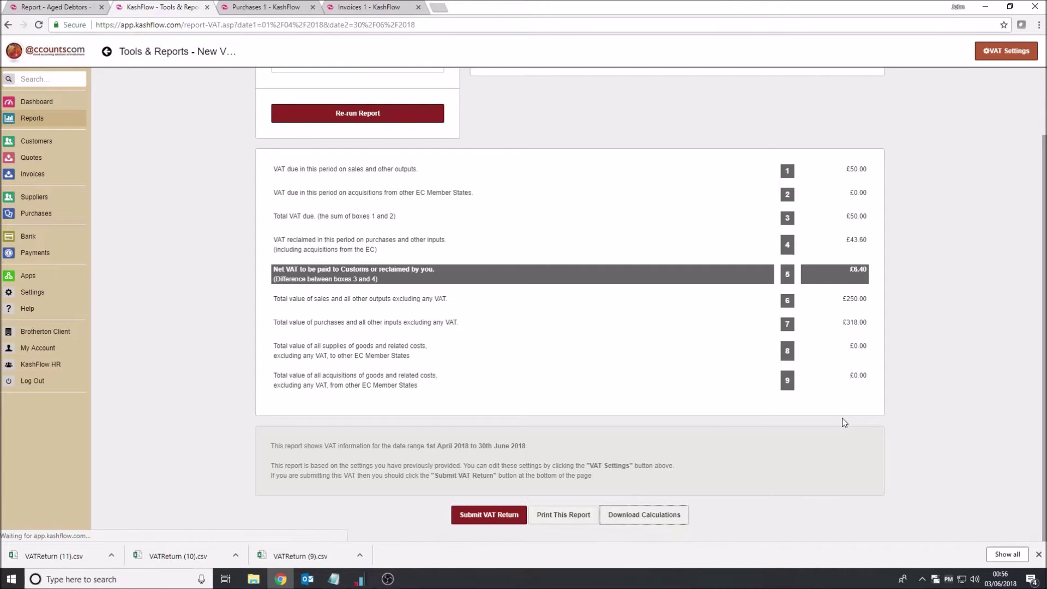
click(82, 556)
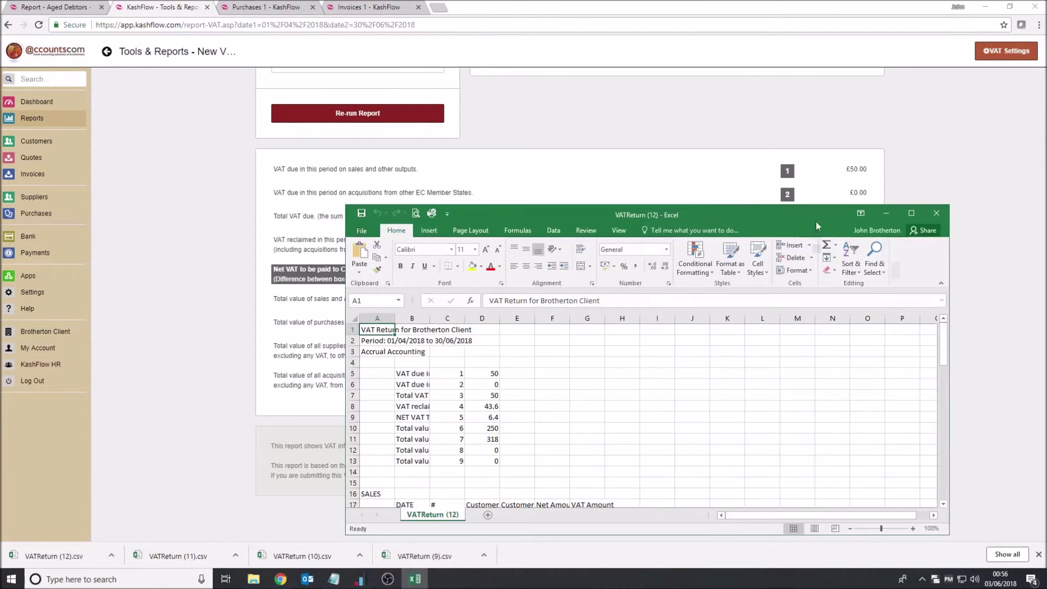
click(774, 250)
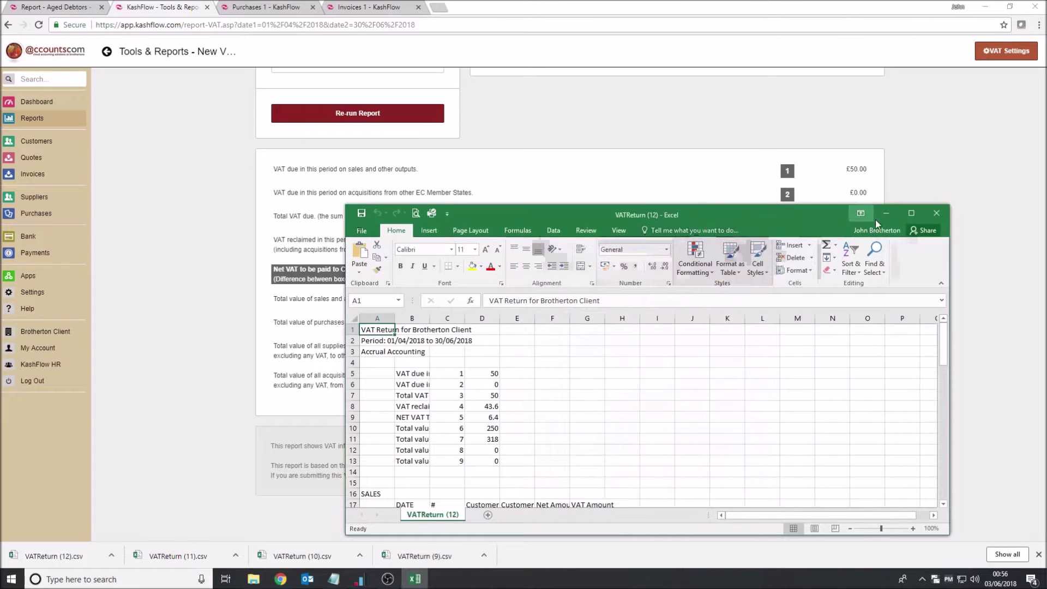
Widen column B of the VAT return CSV to read its sales and purchases breakdown, and close the file without saving.
click(909, 213)
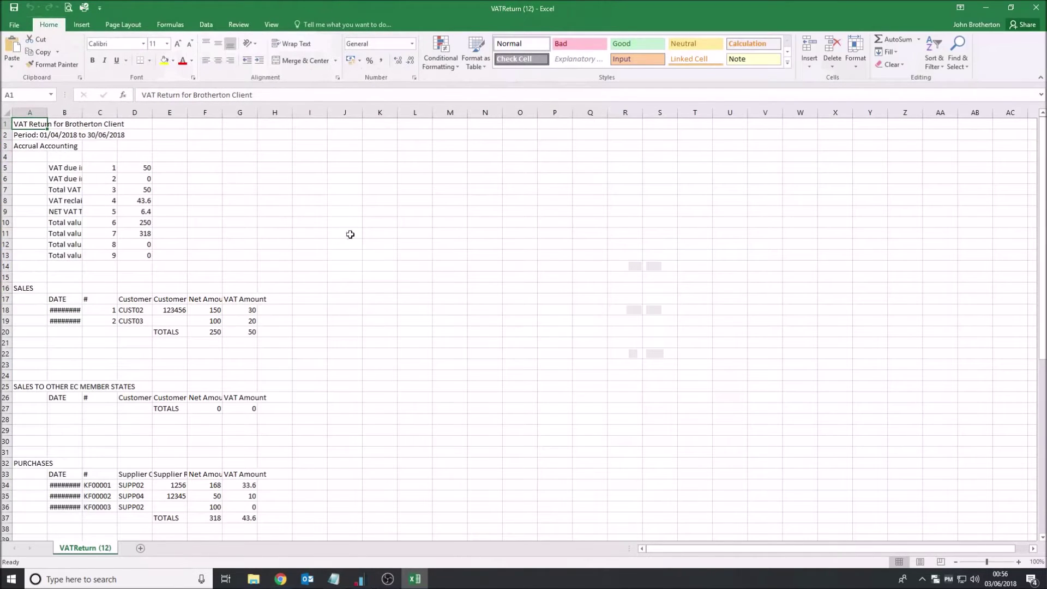
drag(79, 108, 389, 145)
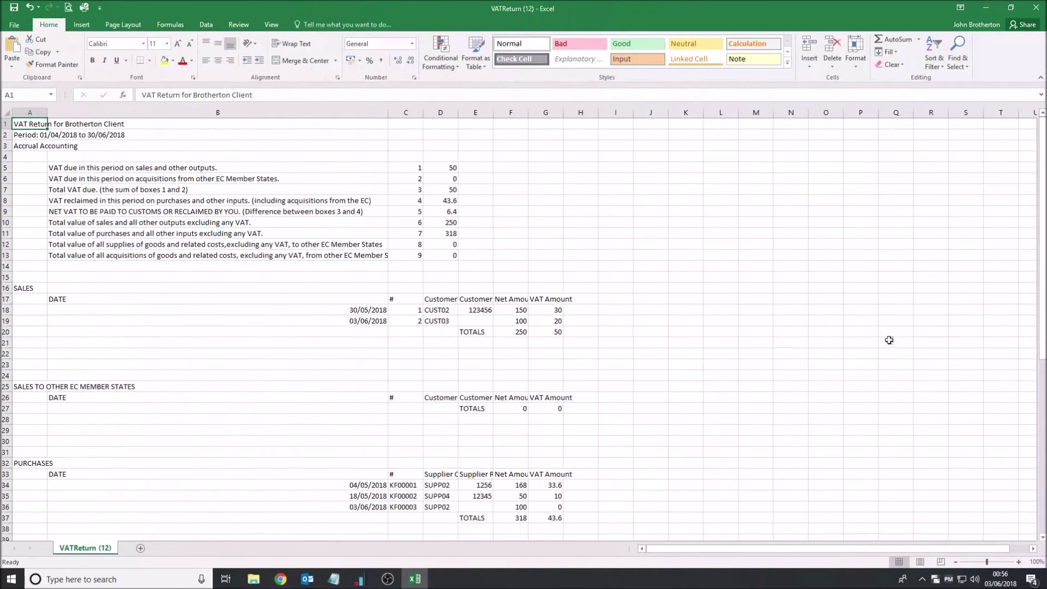
scroll(808, 299, down, 5)
scroll(762, 306, up, 6)
scroll(725, 316, down, 7)
scroll(715, 324, down, 10)
scroll(715, 319, up, 7)
scroll(715, 316, up, 10)
scroll(544, 279, down, 1)
scroll(475, 136, up, 1)
click(1036, 11)
click(523, 300)
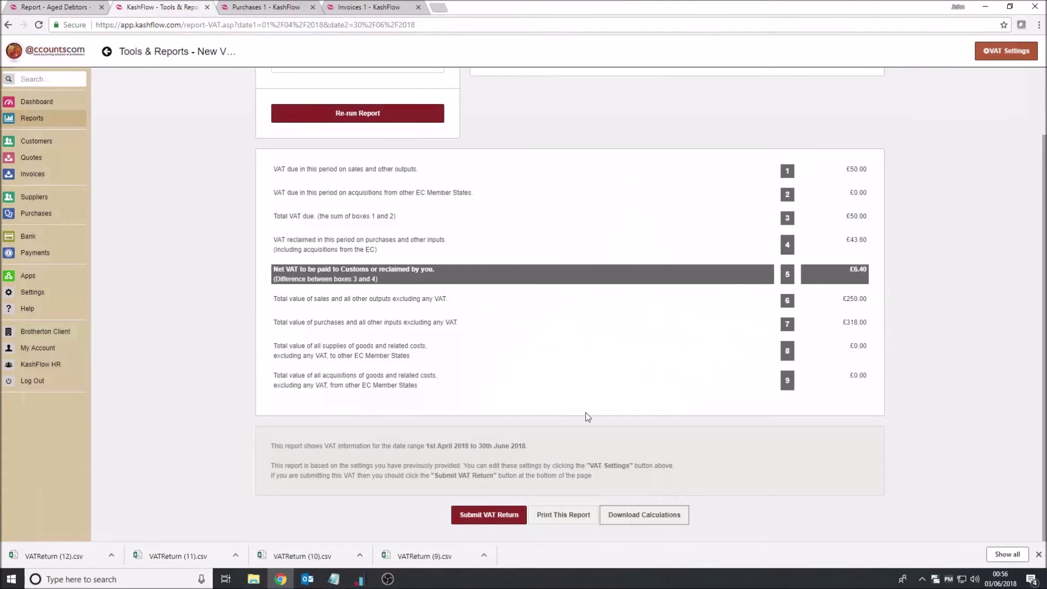
Open the print preview of the VAT report and cancel printing.
click(564, 515)
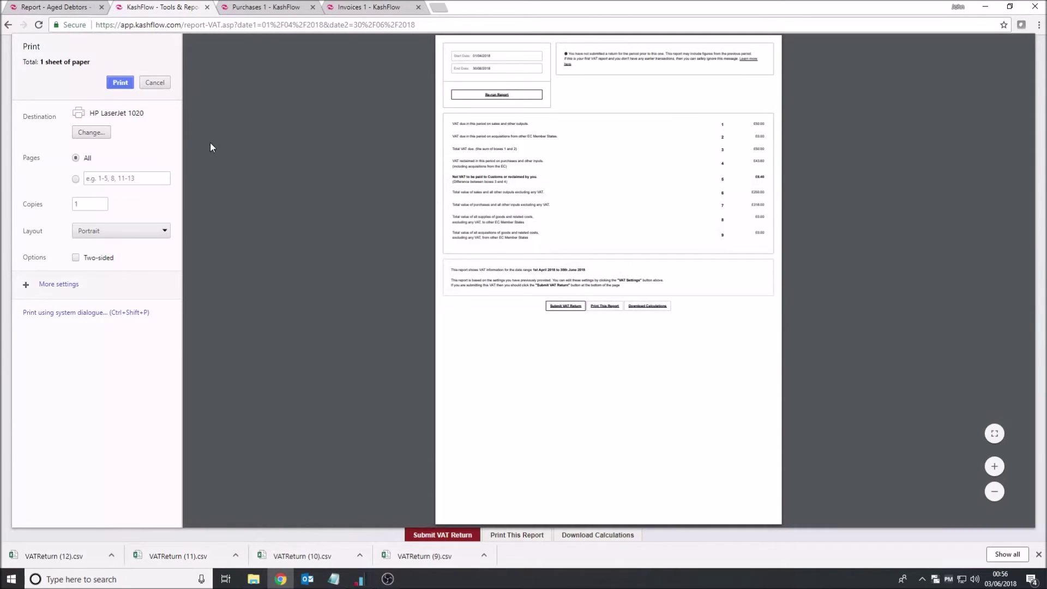
click(154, 82)
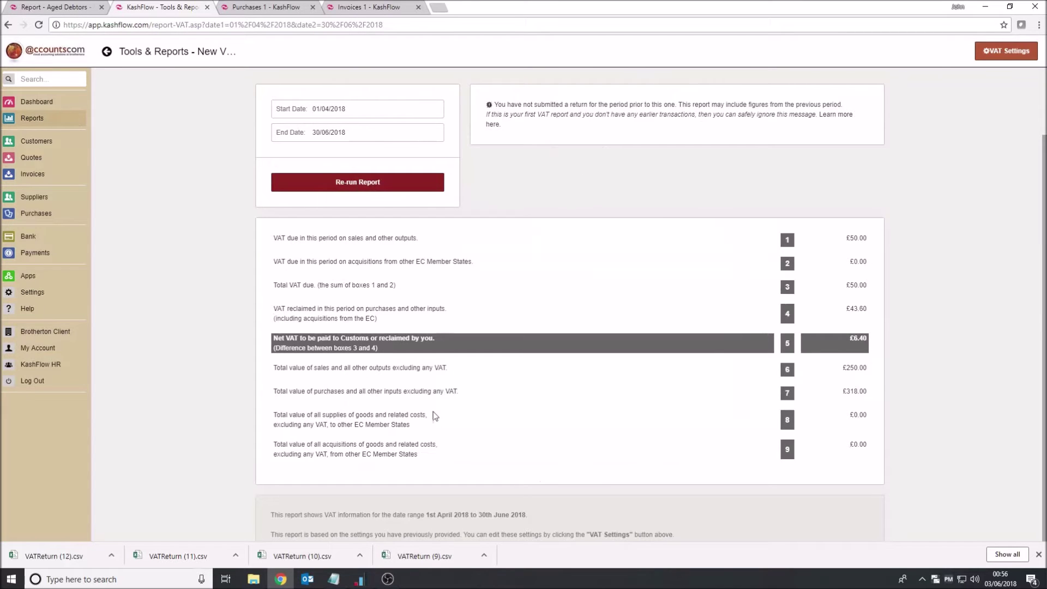
Submit the VAT return for 1st April 2018 to 30th June 2018 and confirm the submission.
scroll(522, 326, down, 2)
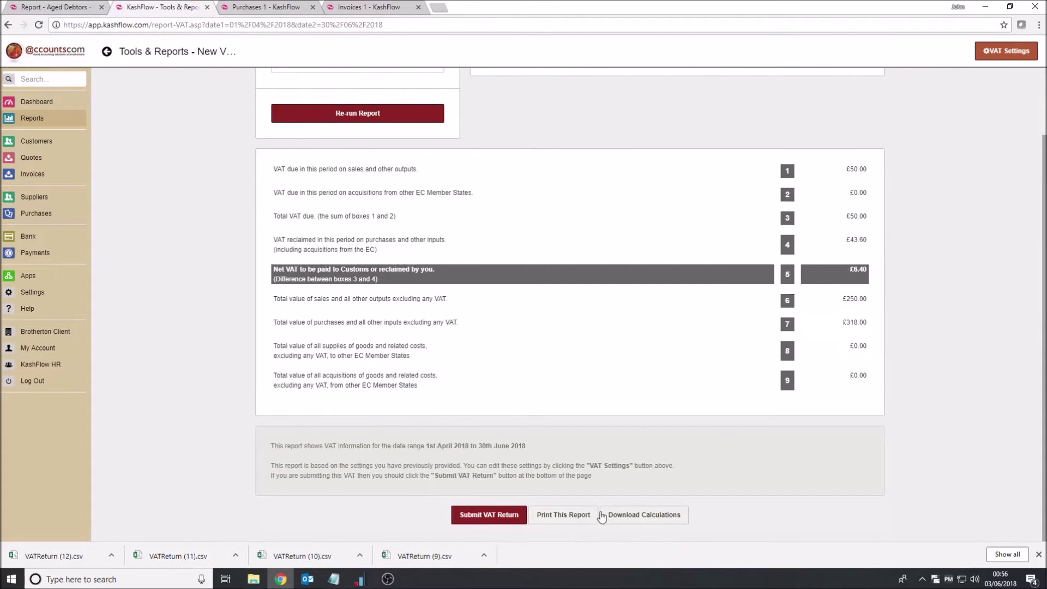
click(501, 518)
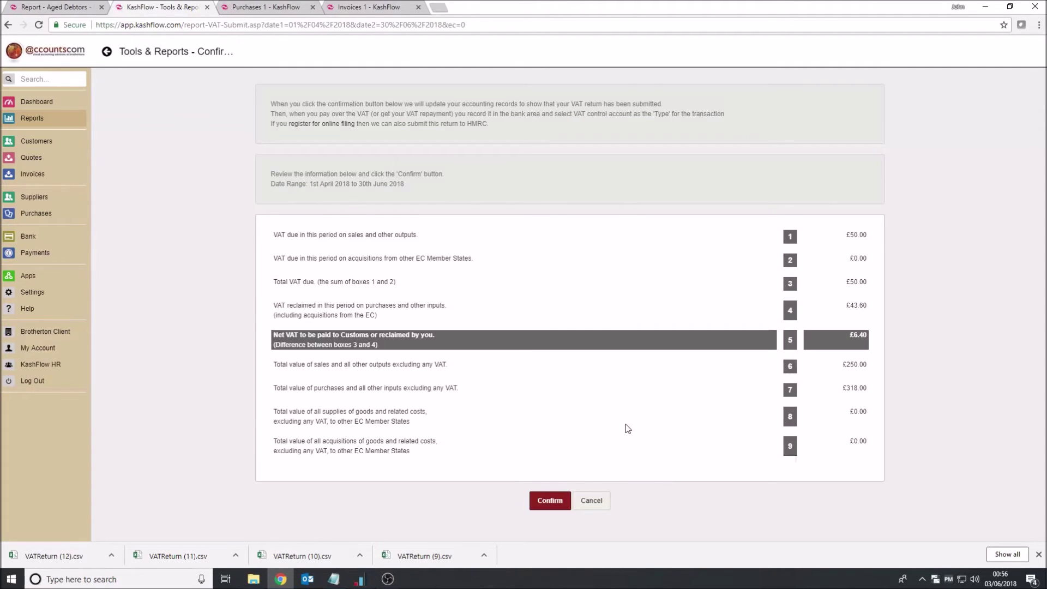
click(548, 501)
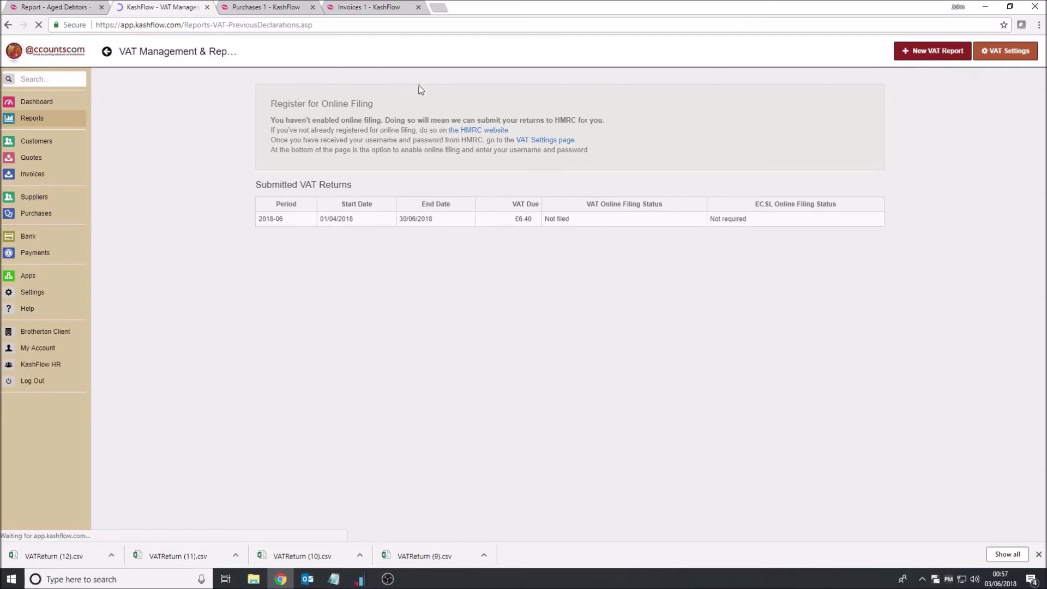
Open the submitted 2018-06 VAT return from VAT Management & Reports and delete it.
click(50, 117)
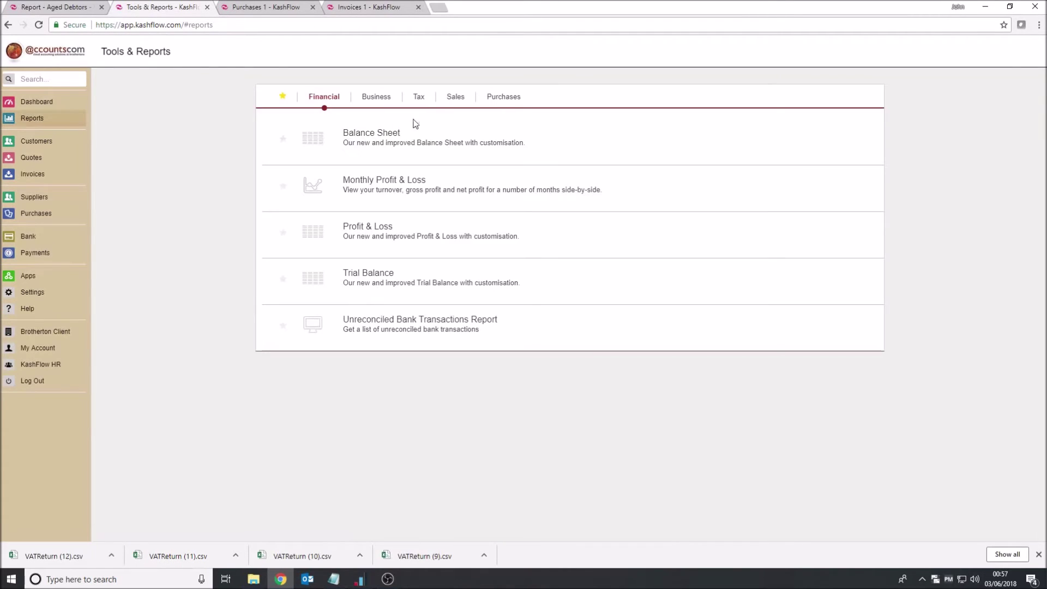
click(419, 97)
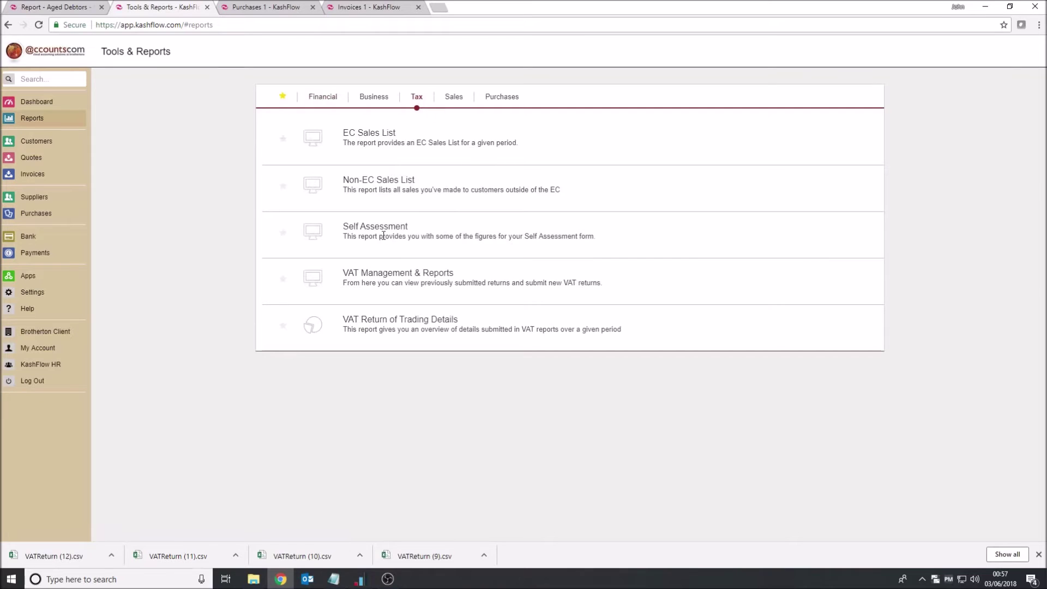
click(376, 271)
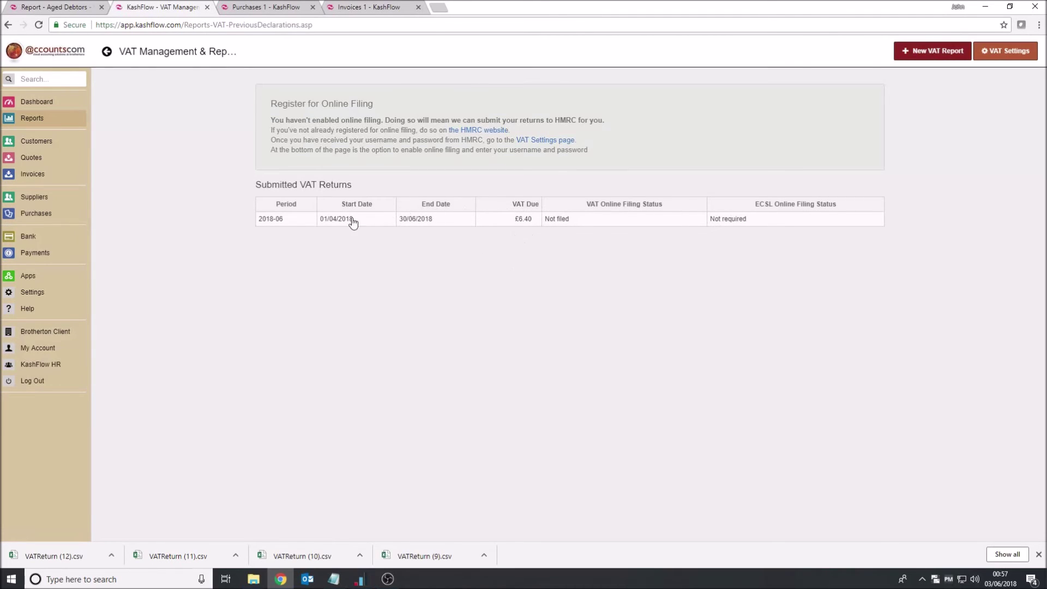
click(336, 221)
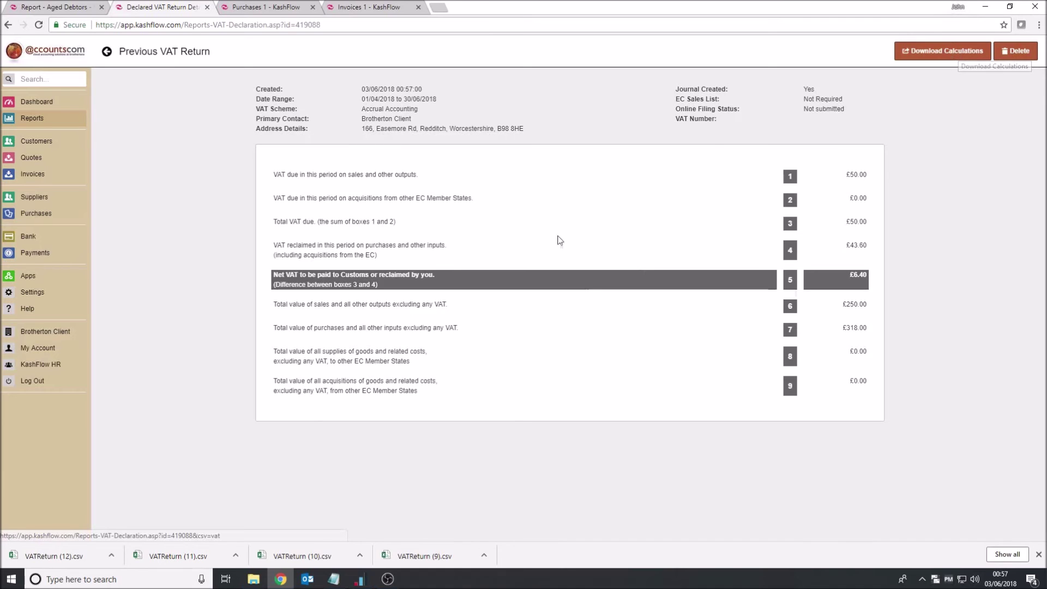
click(1016, 51)
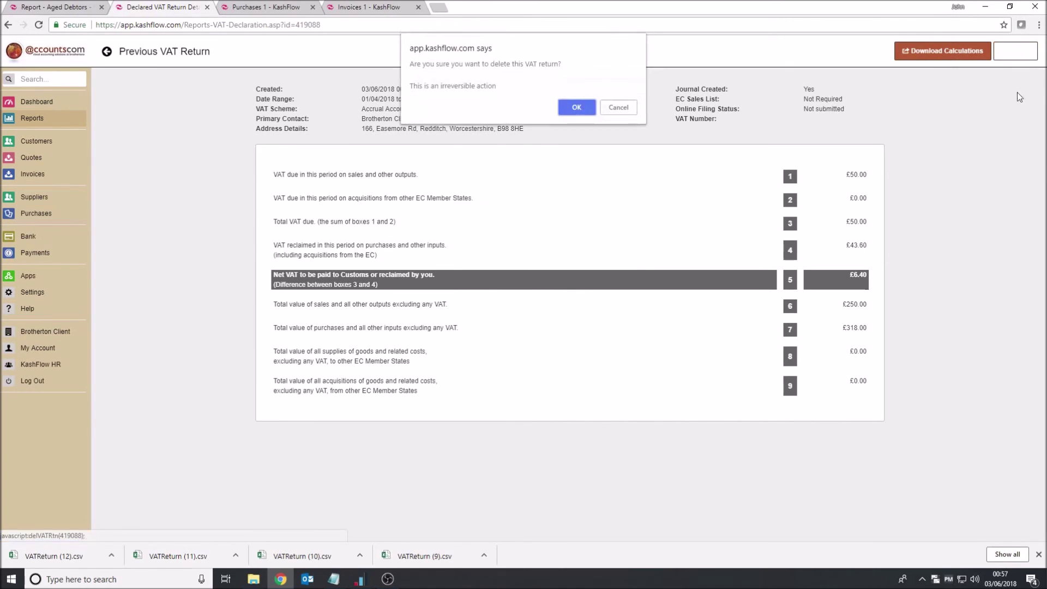
click(578, 109)
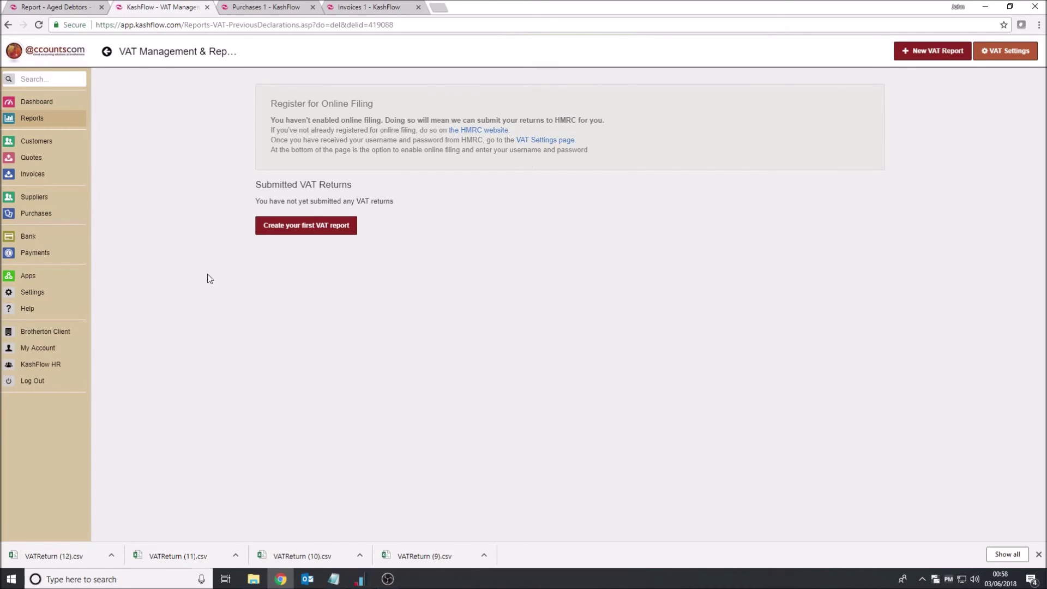
Create a new VAT report from VAT Management & Reports and view its figures down to the submission options.
click(33, 122)
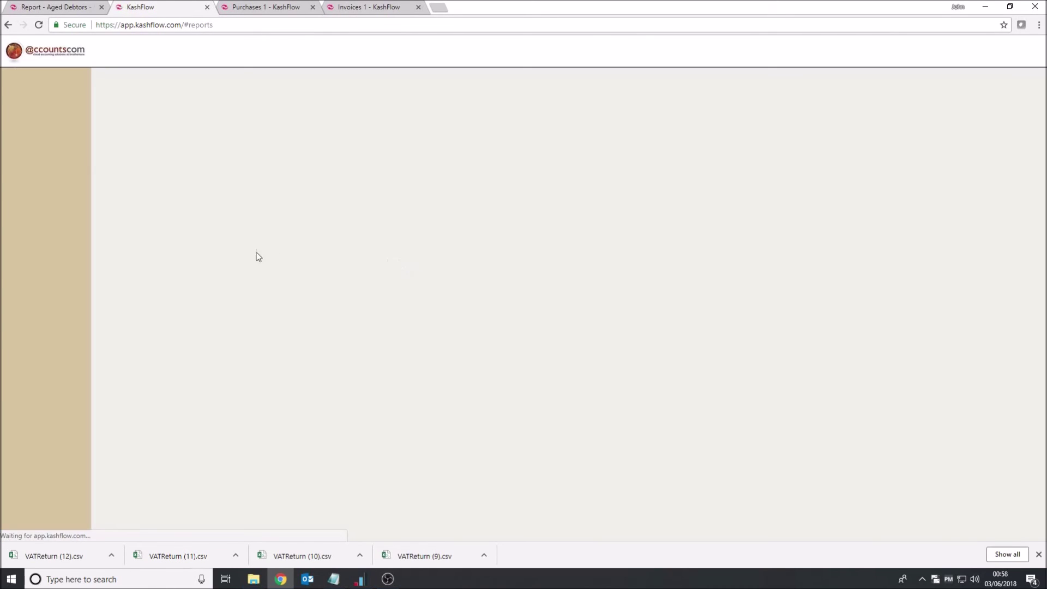
click(418, 98)
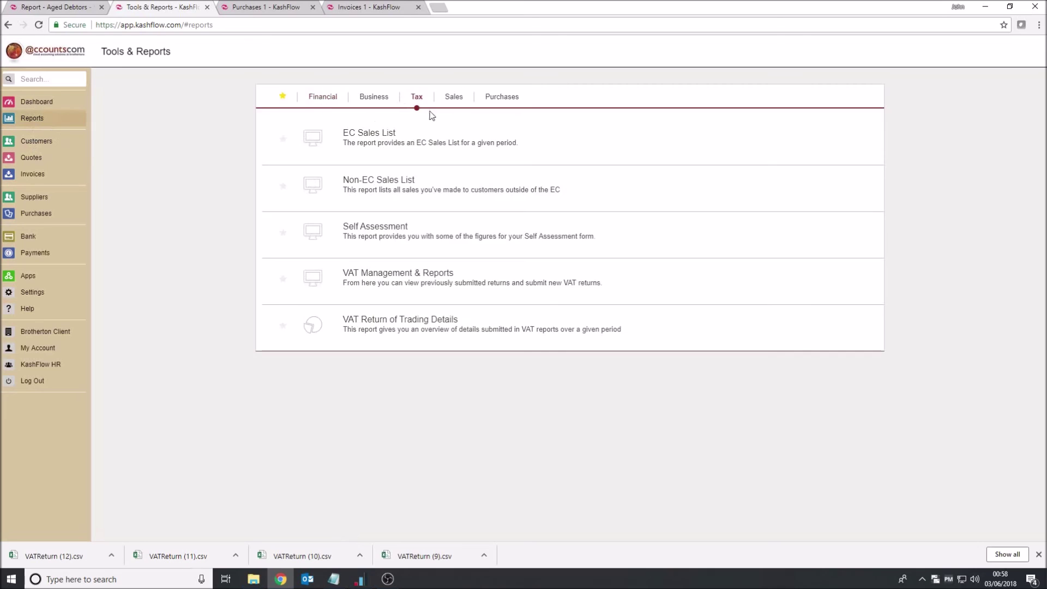
click(386, 273)
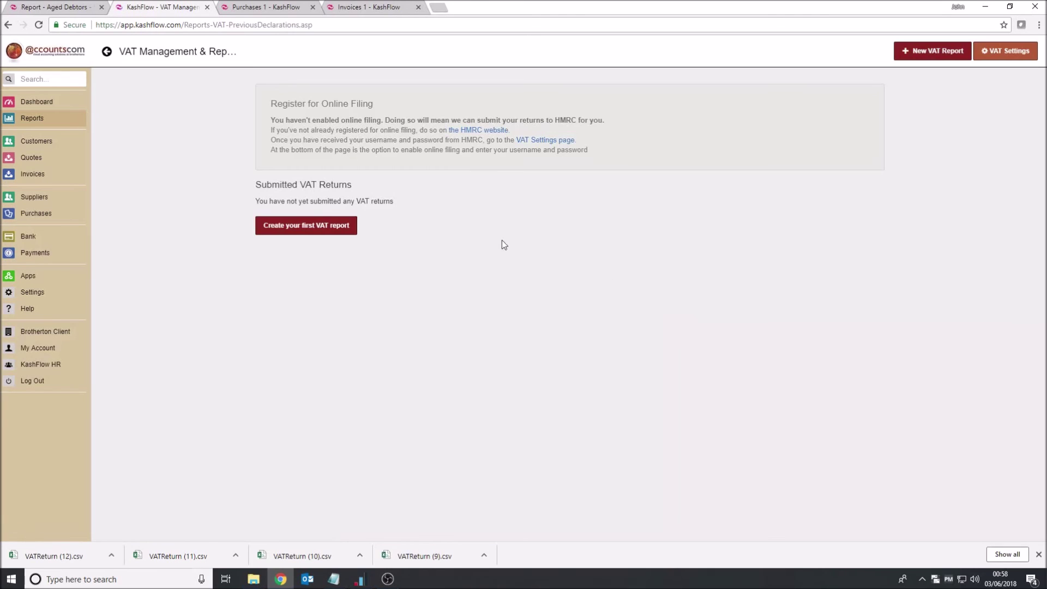
click(280, 229)
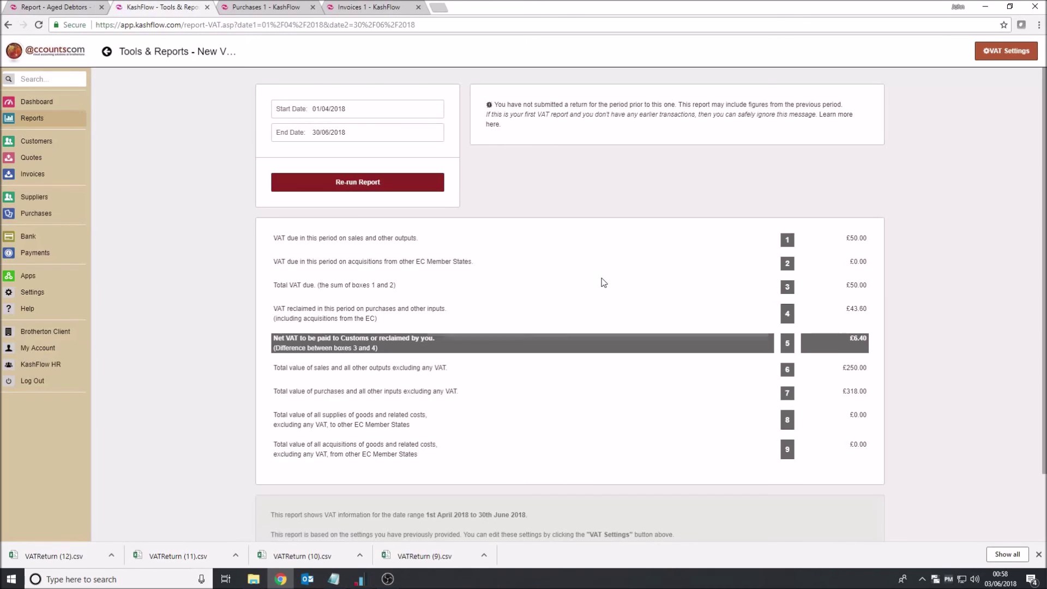
scroll(548, 273, down, 2)
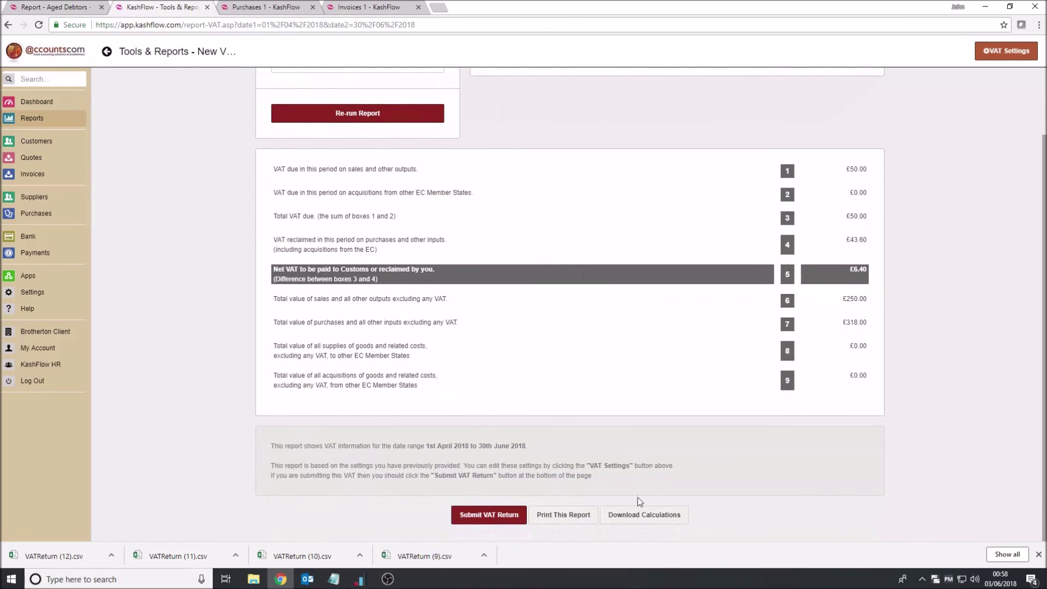